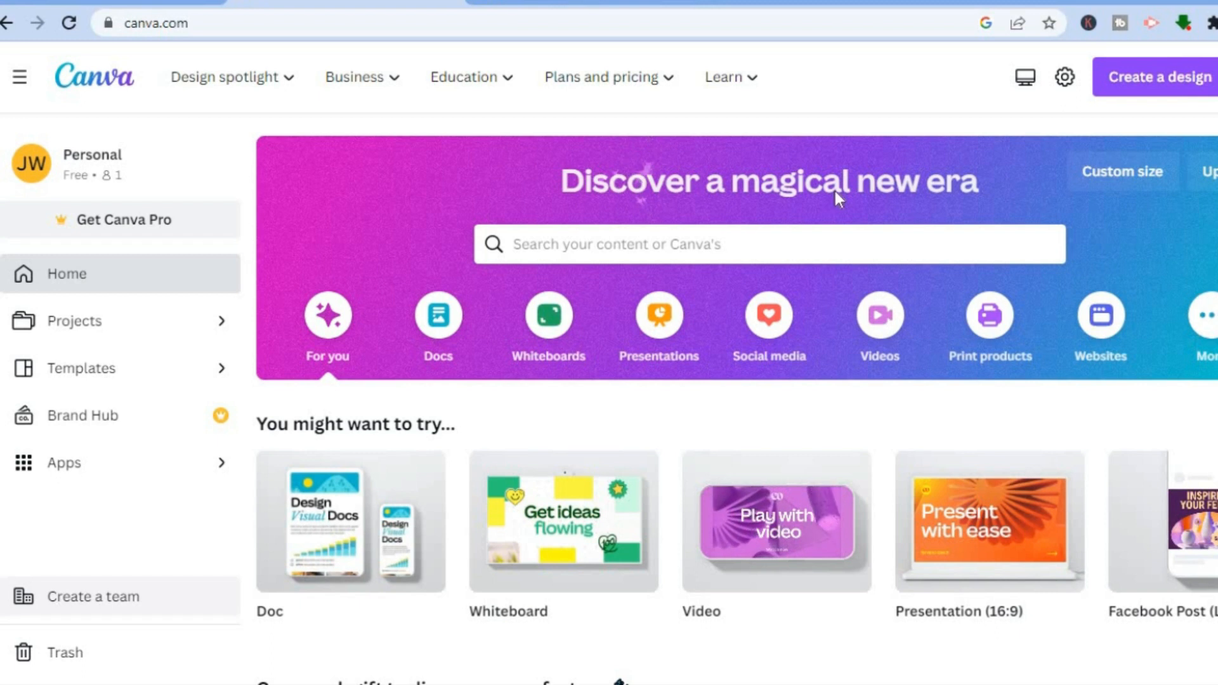
Create a new blank Bullet Journal design
left_click(1165, 92)
type("jour")
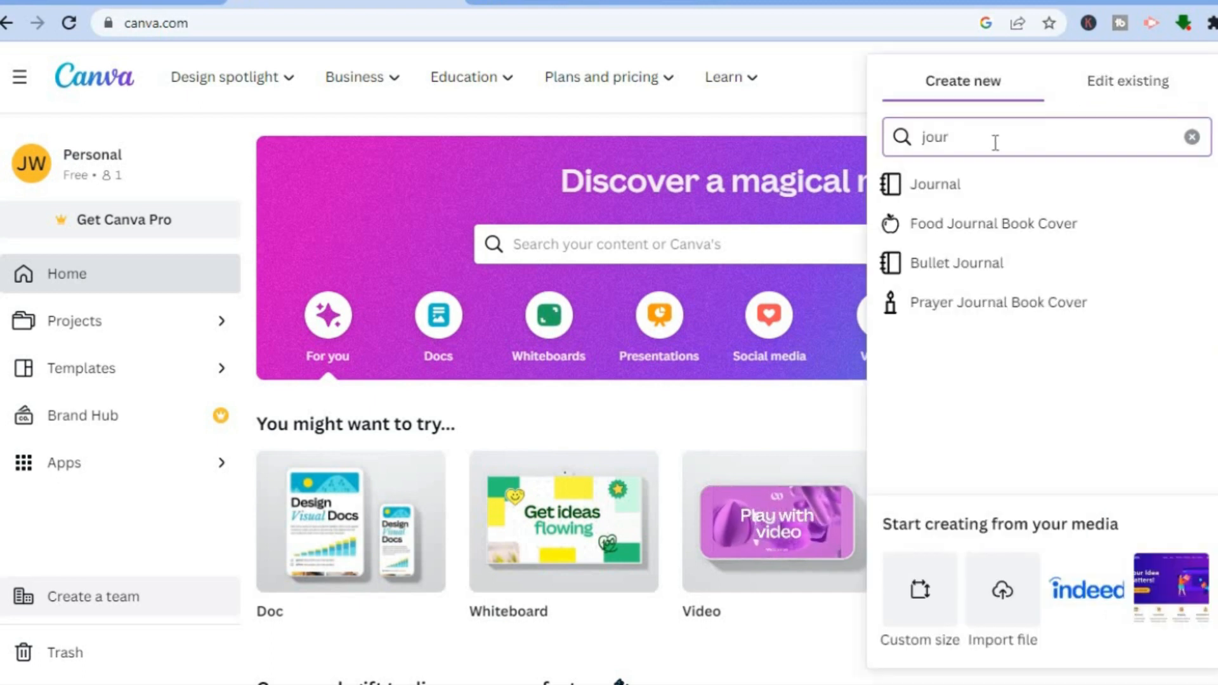
left_click(988, 263)
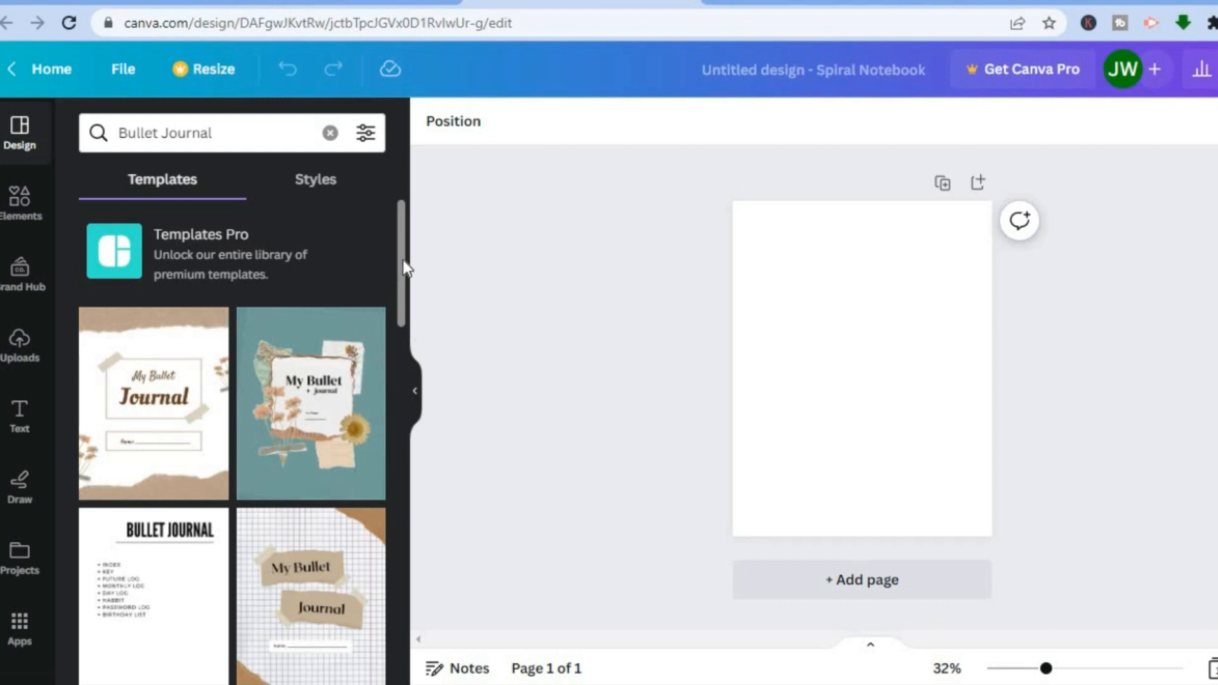
Search the templates for "wedding checklist" and apply the Weekly Checklist template to the page
left_click_drag(402, 266, 403, 182)
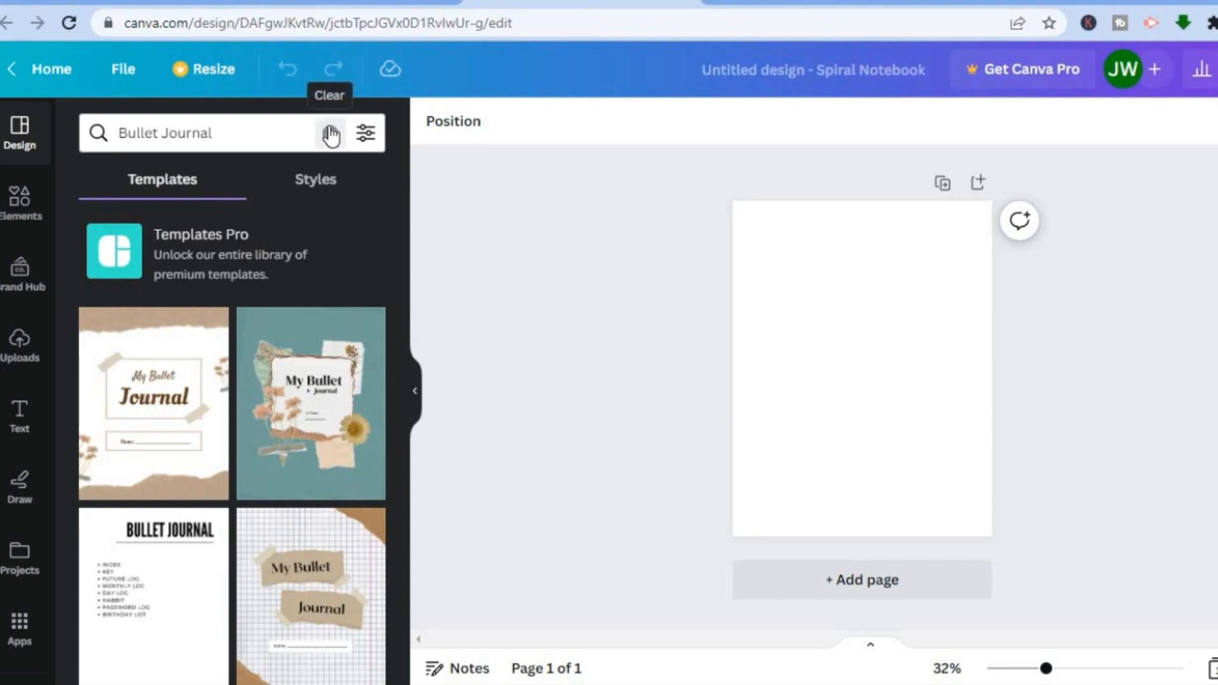
left_click(331, 135)
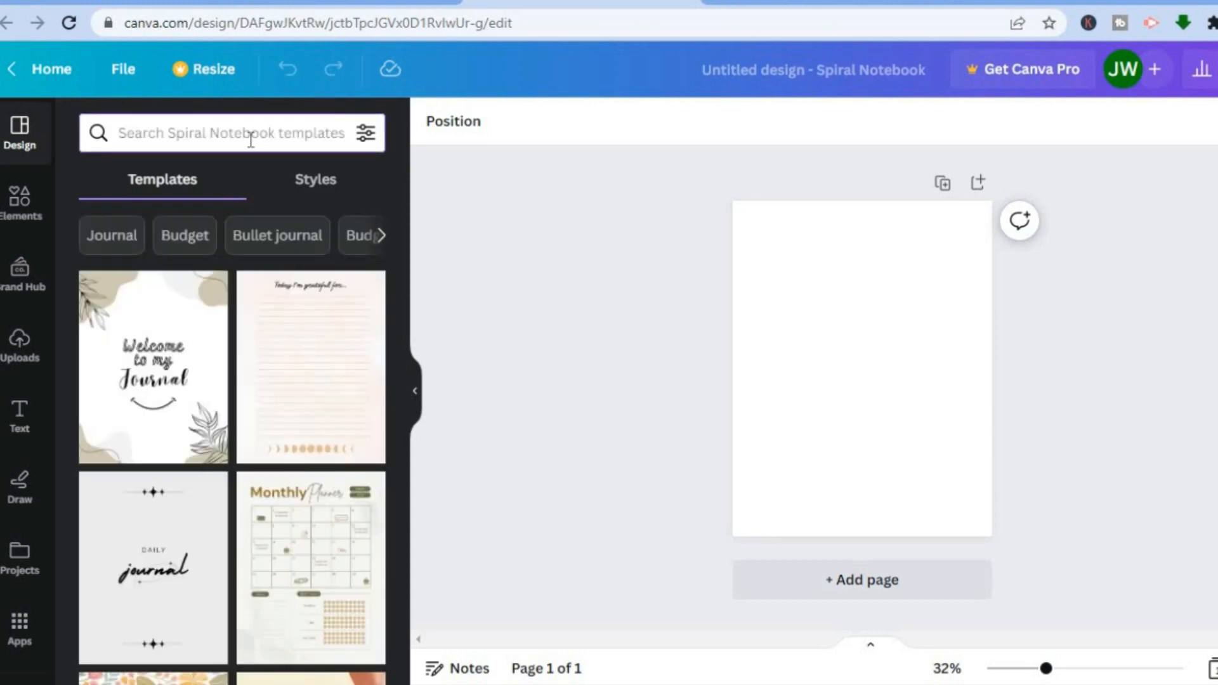
type("check")
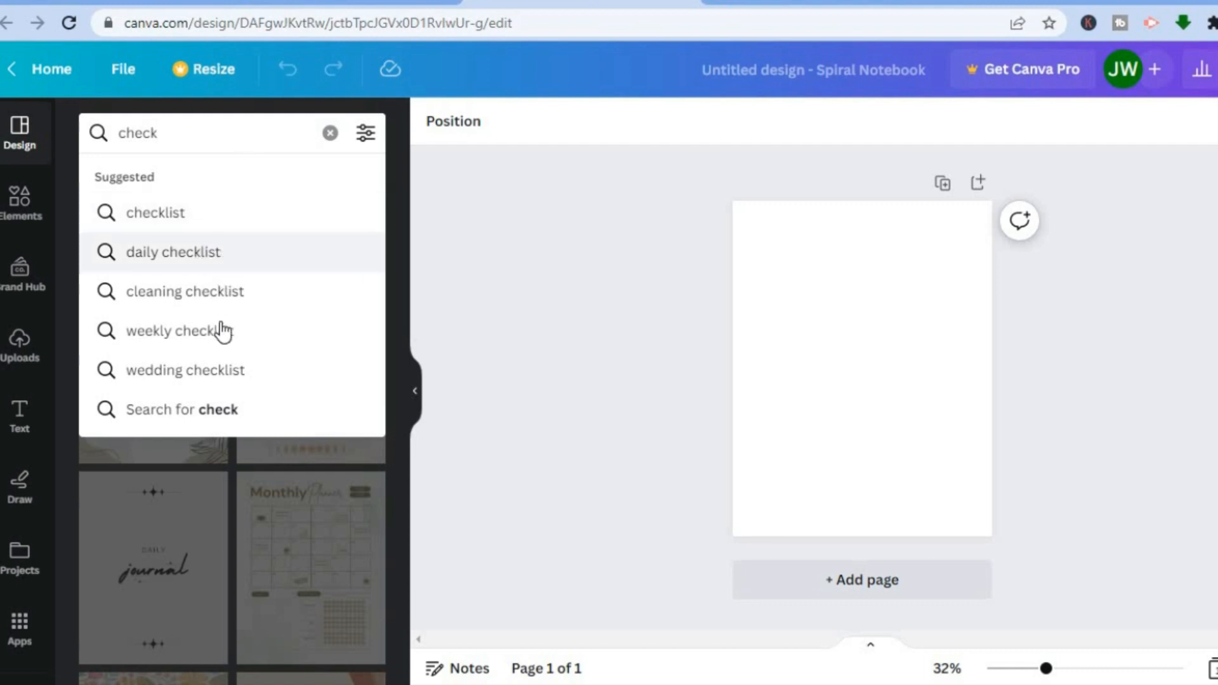
left_click(219, 374)
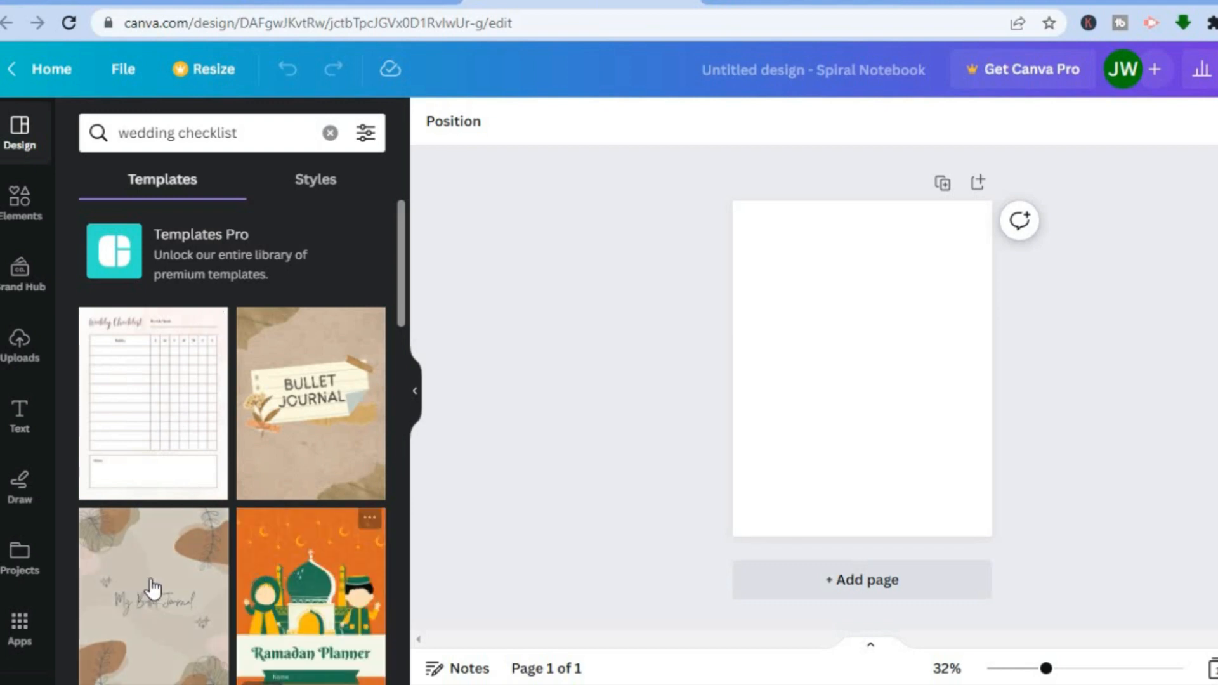
left_click(162, 436)
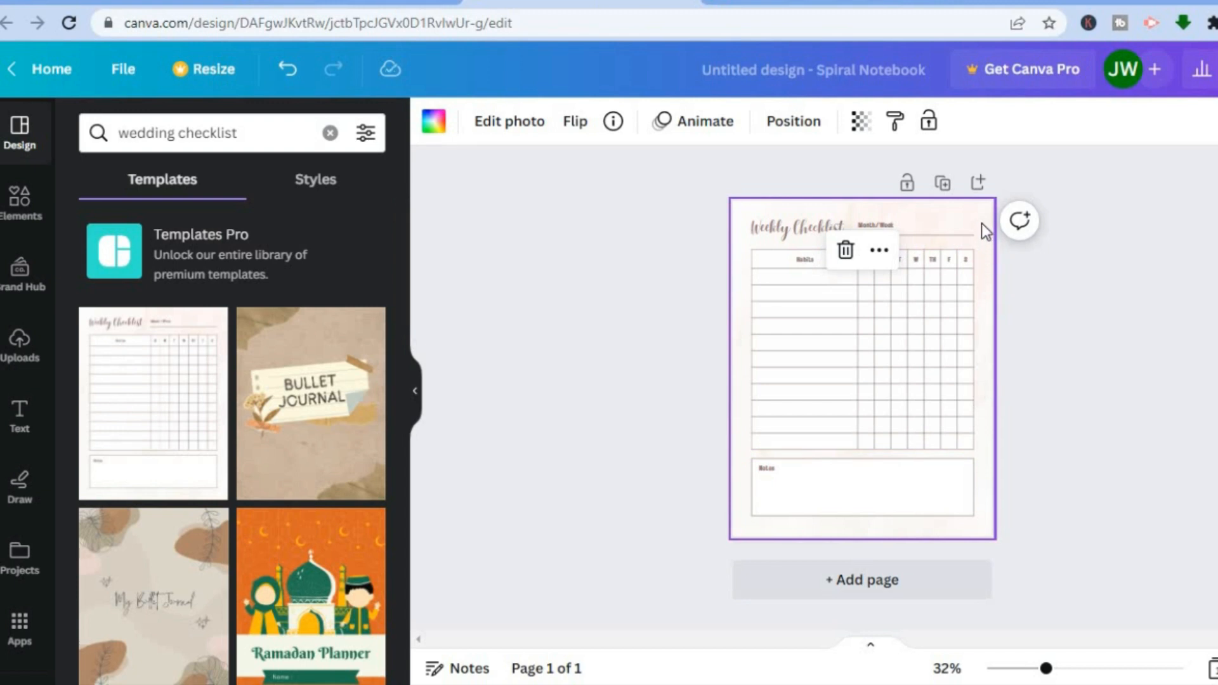
Recolour the page background behind the checklist to the custom bright green #7EF10B
left_click(962, 225)
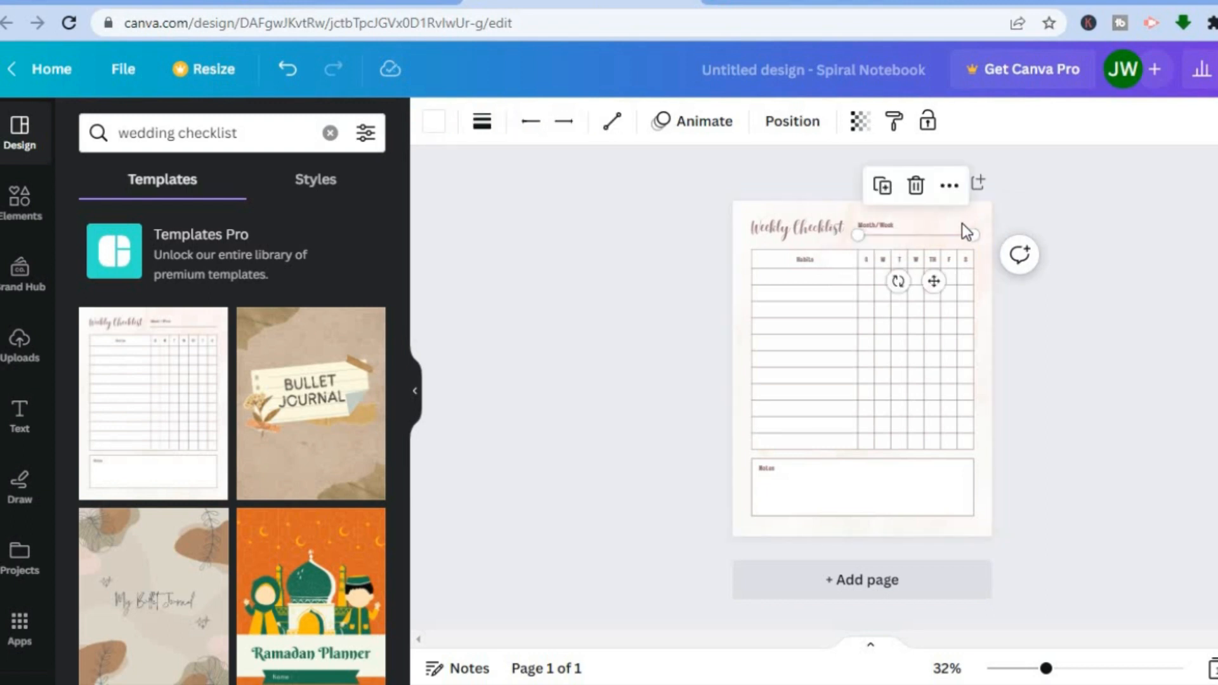
left_click(954, 216)
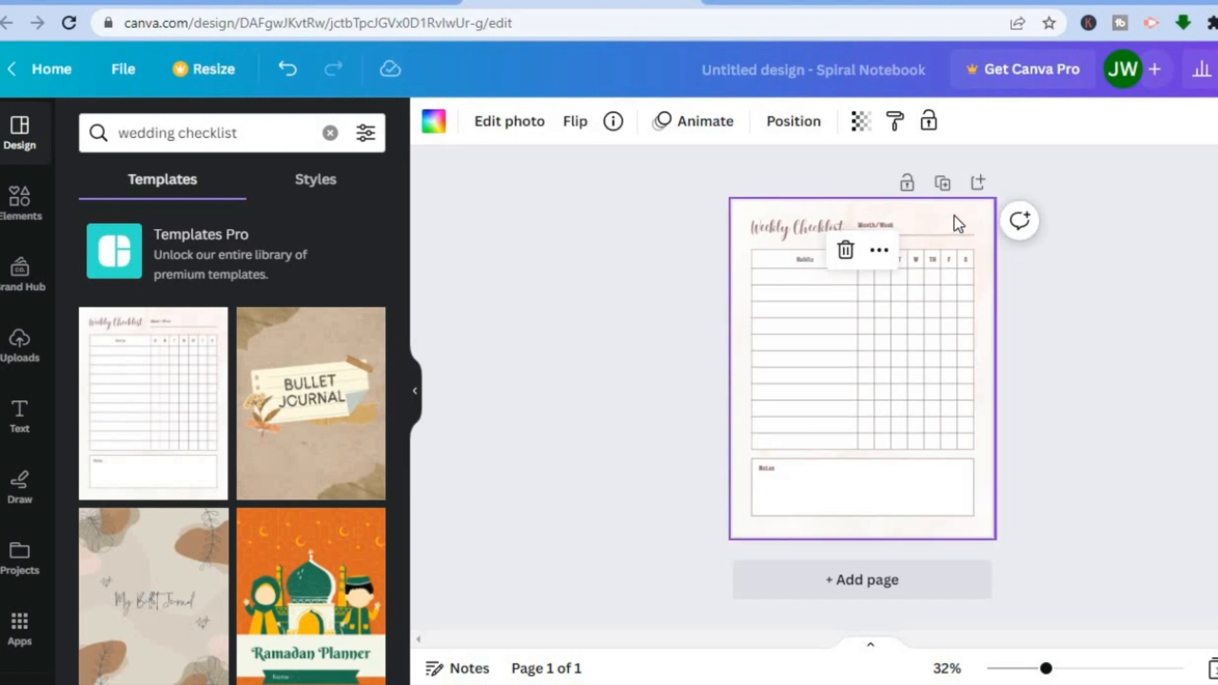
left_click(441, 125)
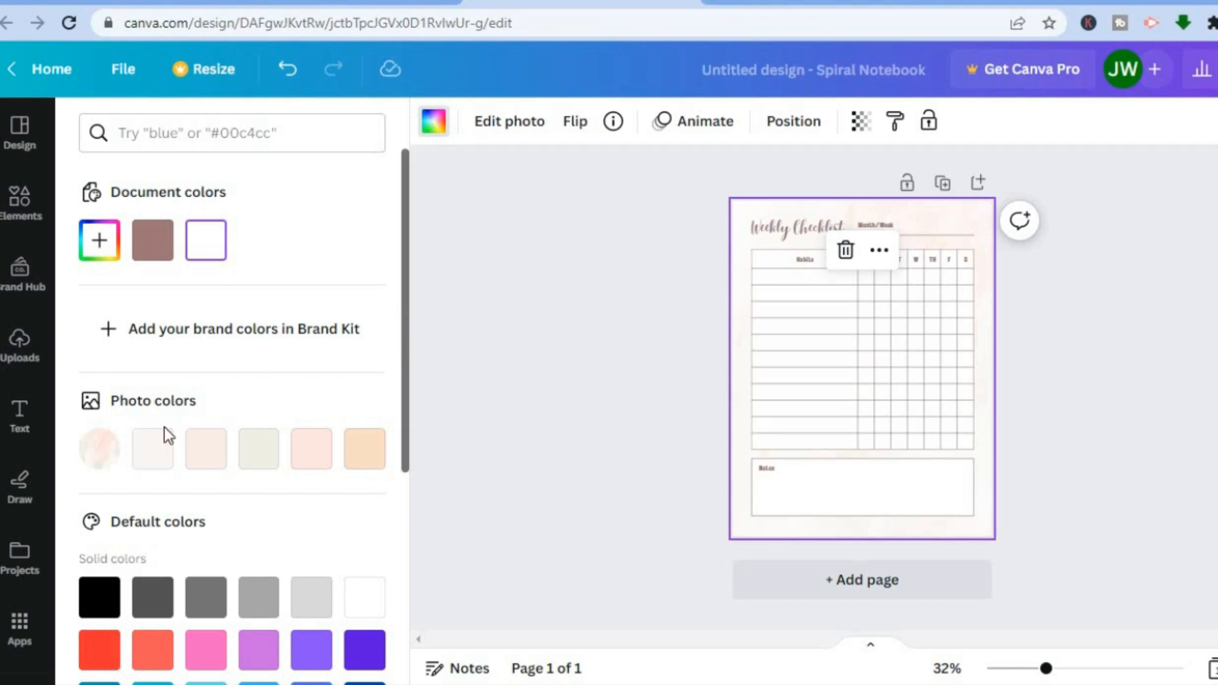
left_click(269, 452)
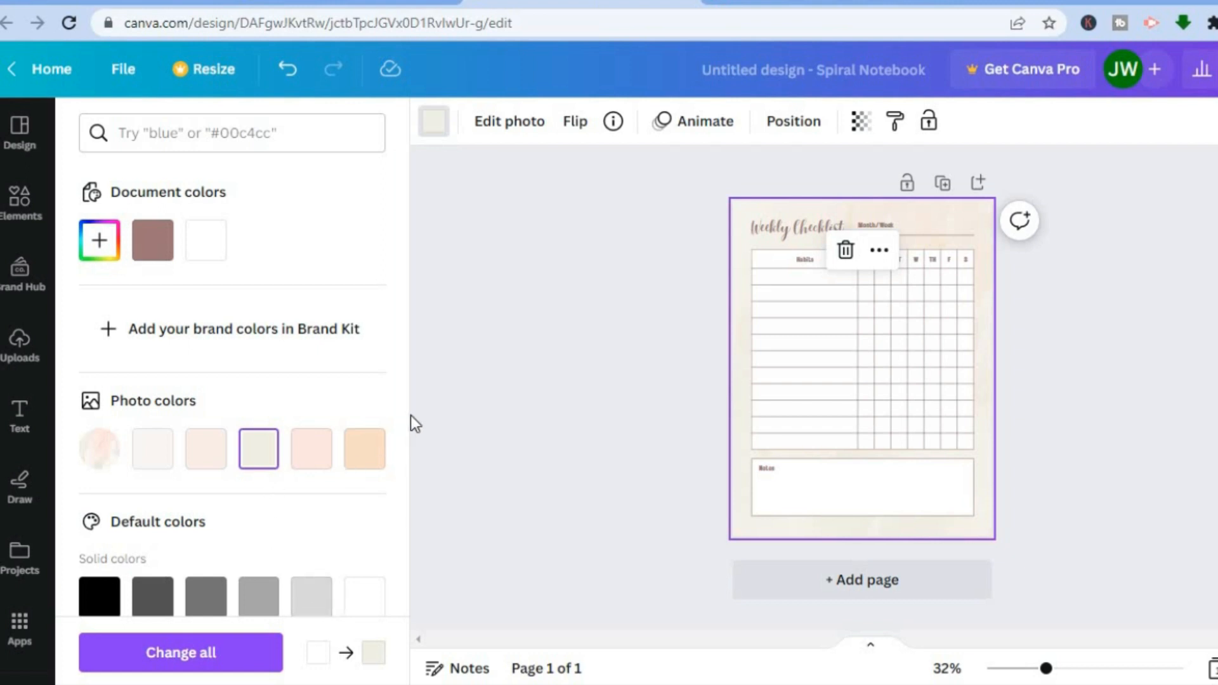
left_click_drag(406, 416, 421, 313)
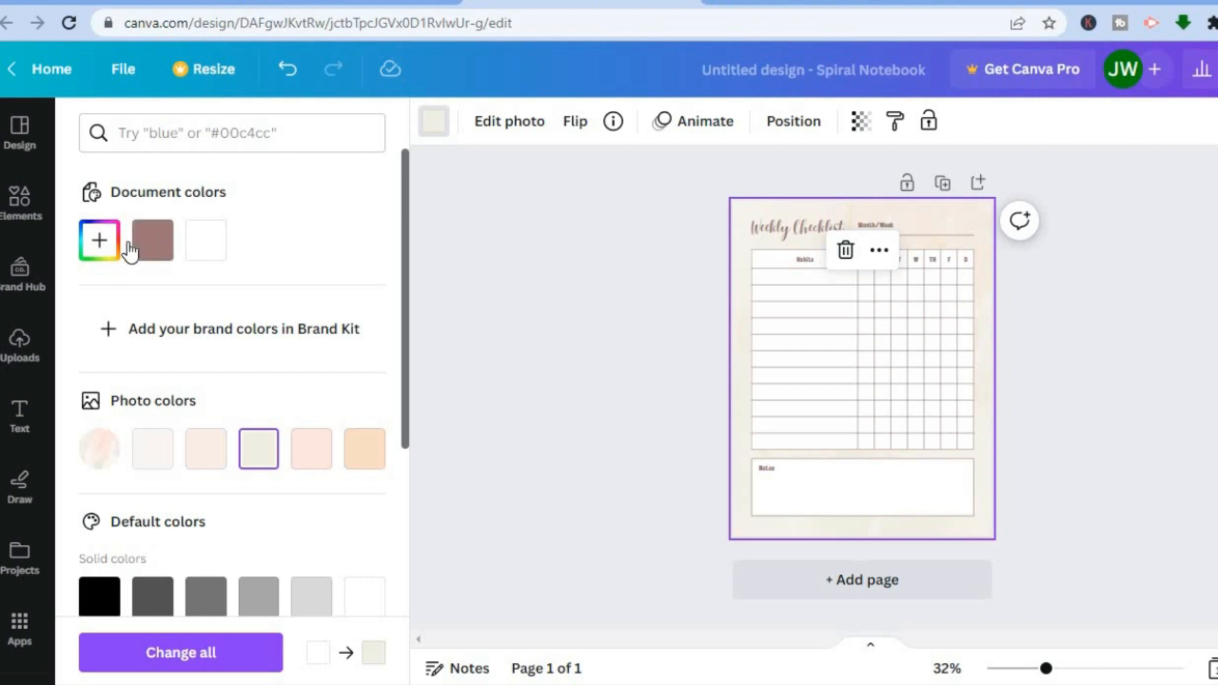
left_click(94, 247)
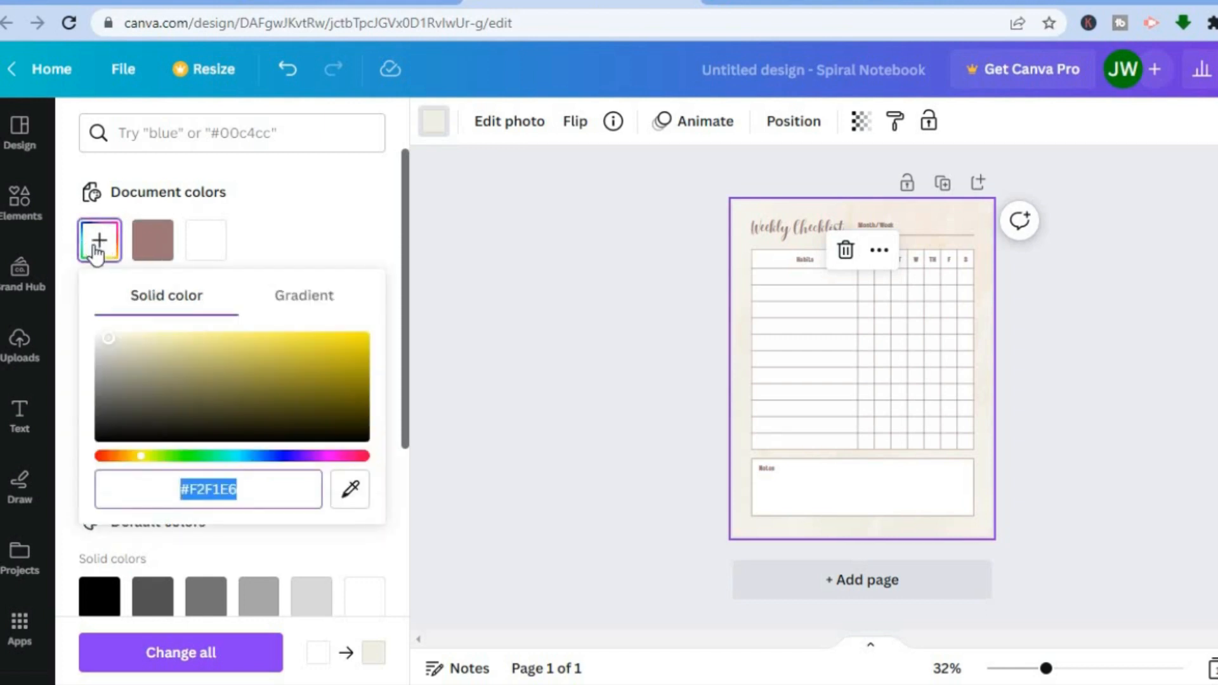
left_click(168, 456)
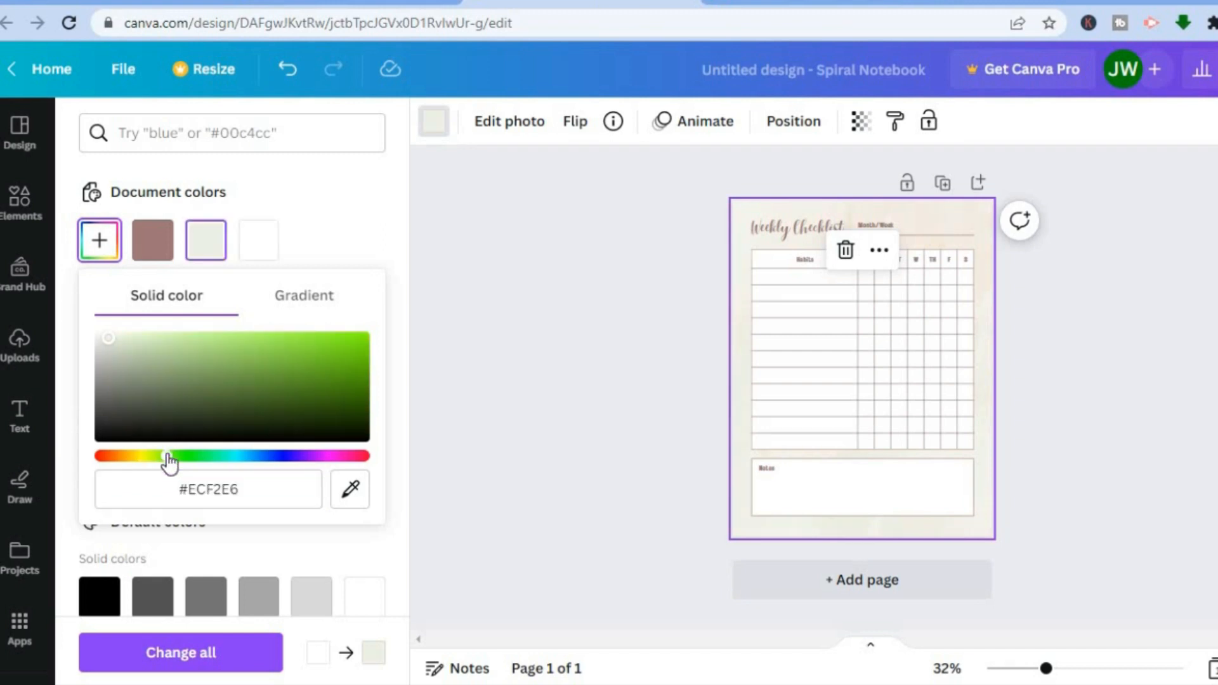
left_click(358, 341)
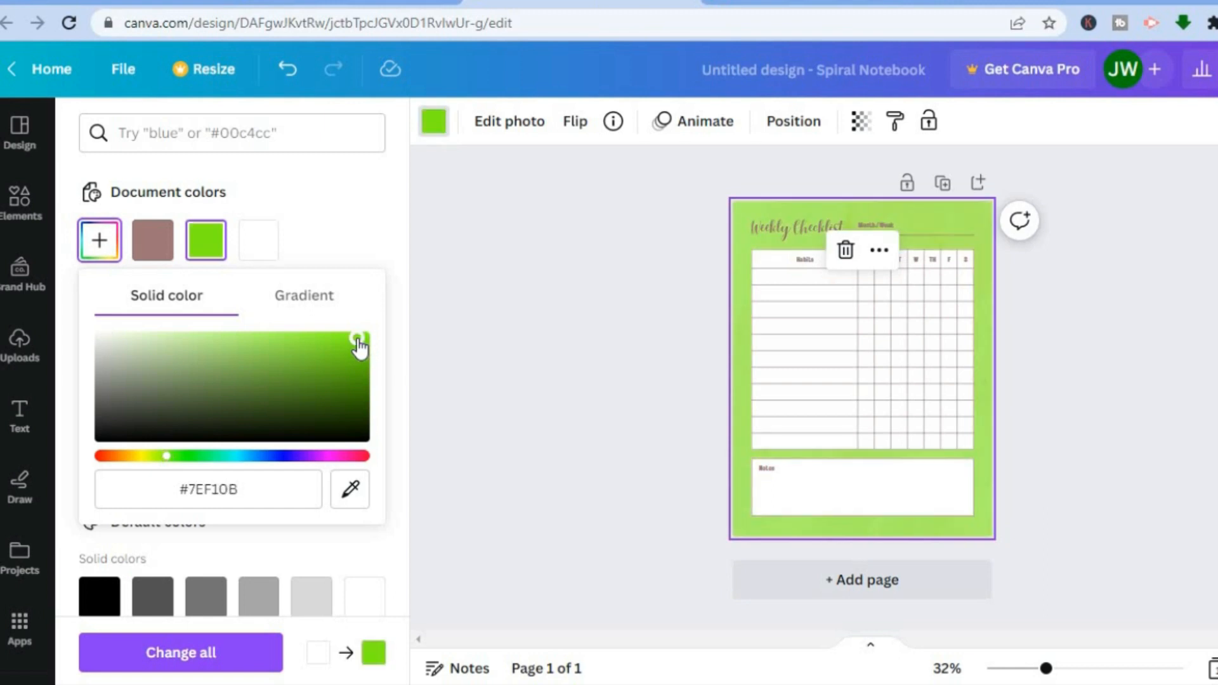
left_click(479, 397)
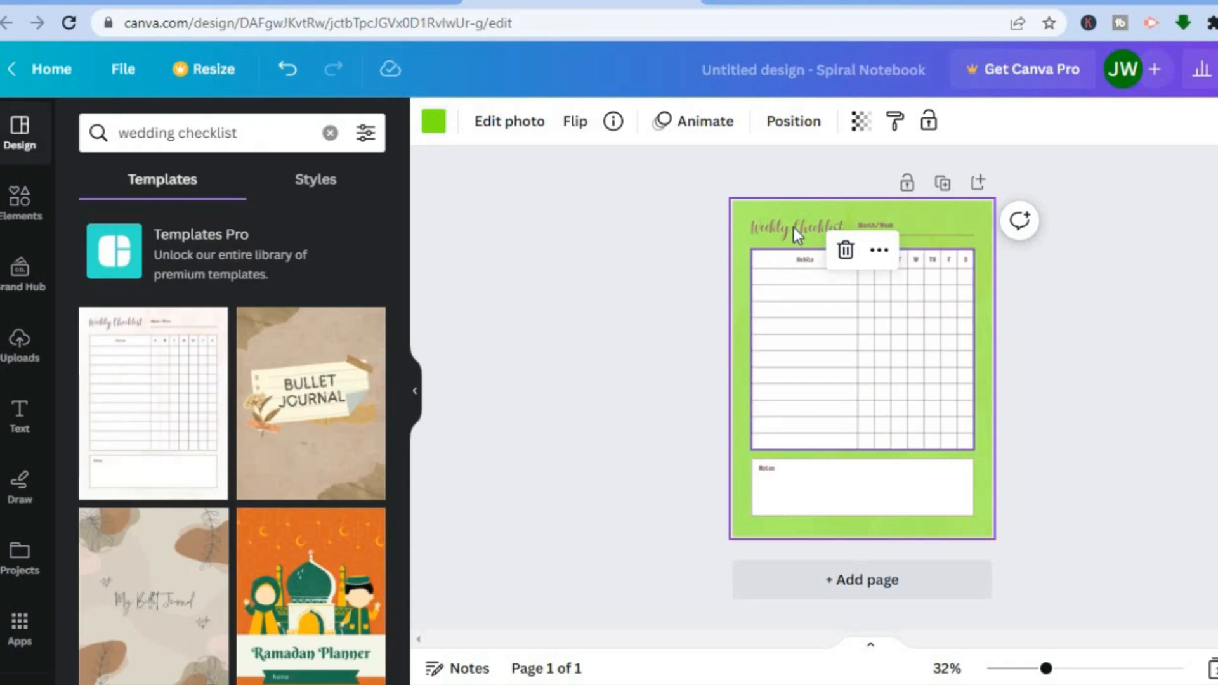
Replace the "Weekly Checklist" title text with "Simple Answers"
left_click(793, 226)
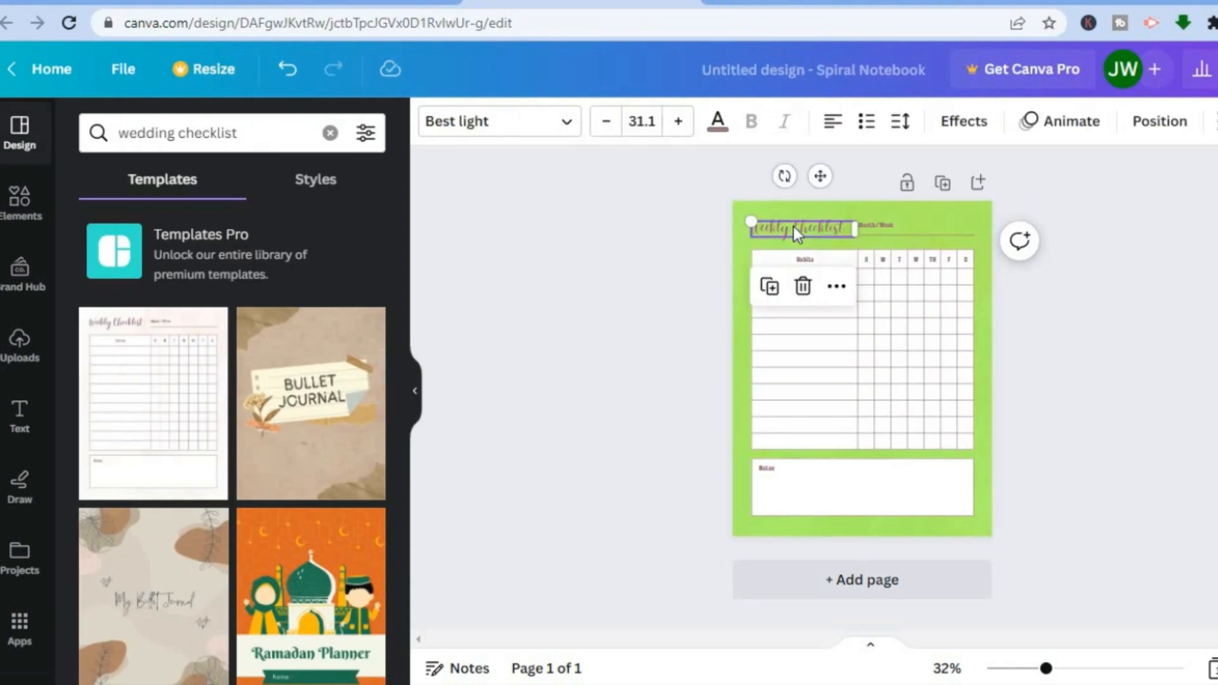
double_click(833, 229)
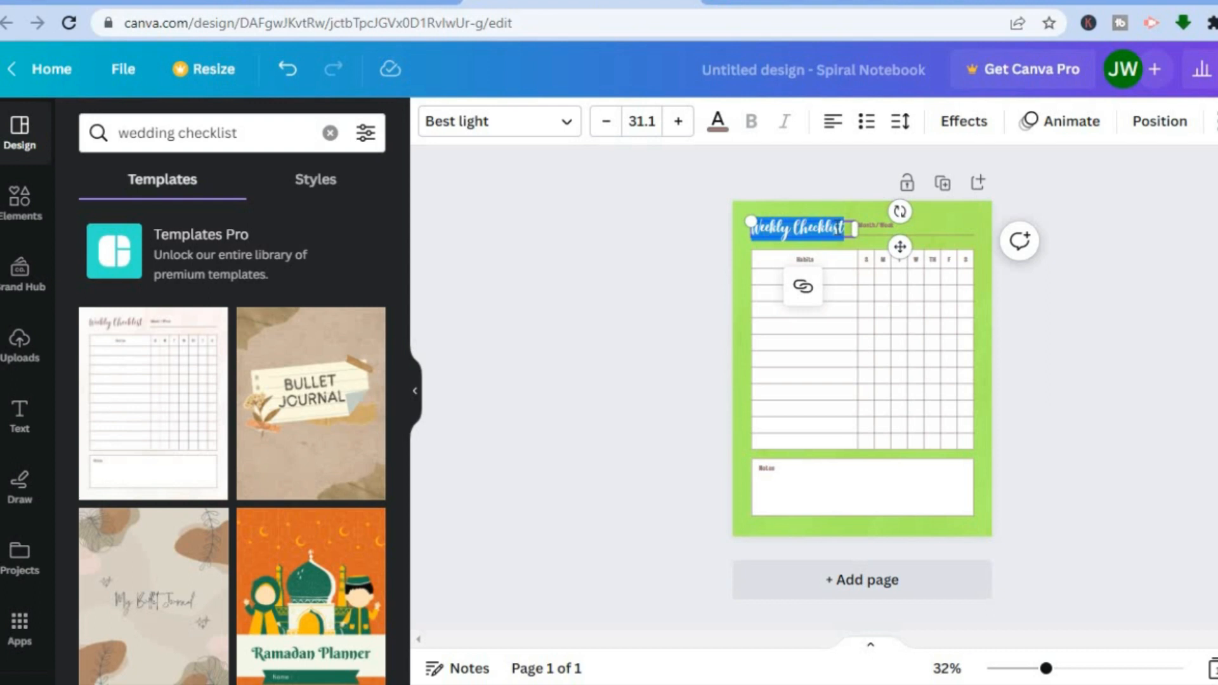
type("S")
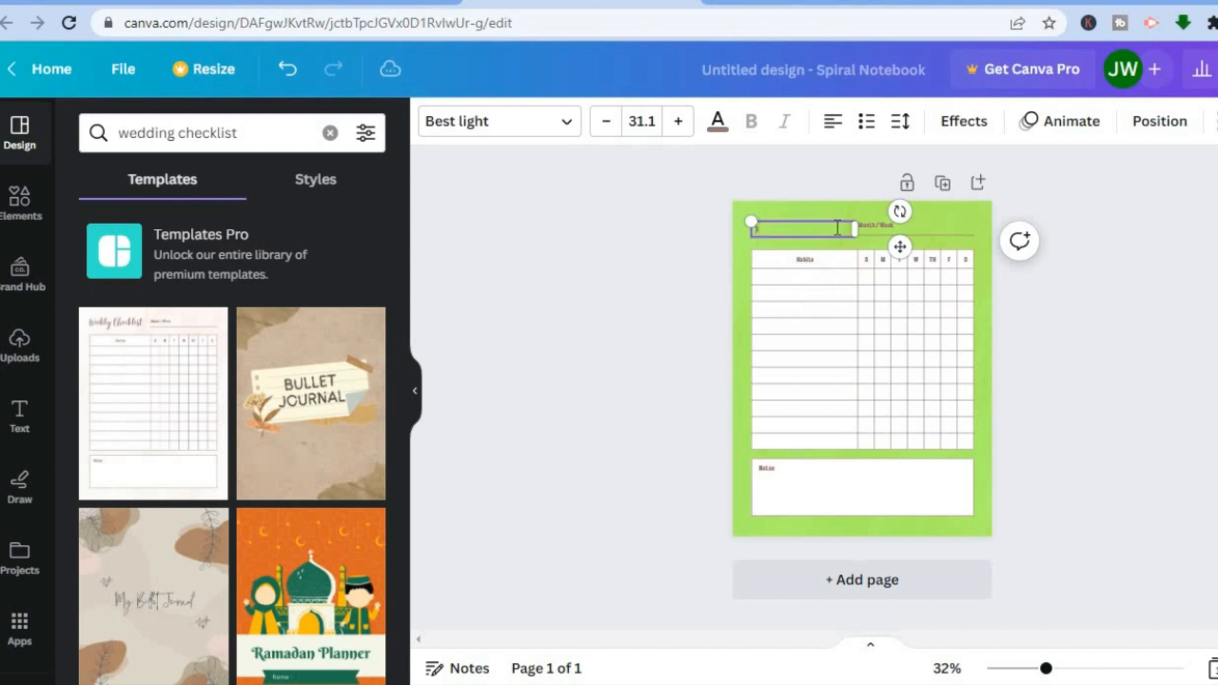
type("ample Answers")
Set the title's font to Rustic Printed and its size to 36
left_click(567, 125)
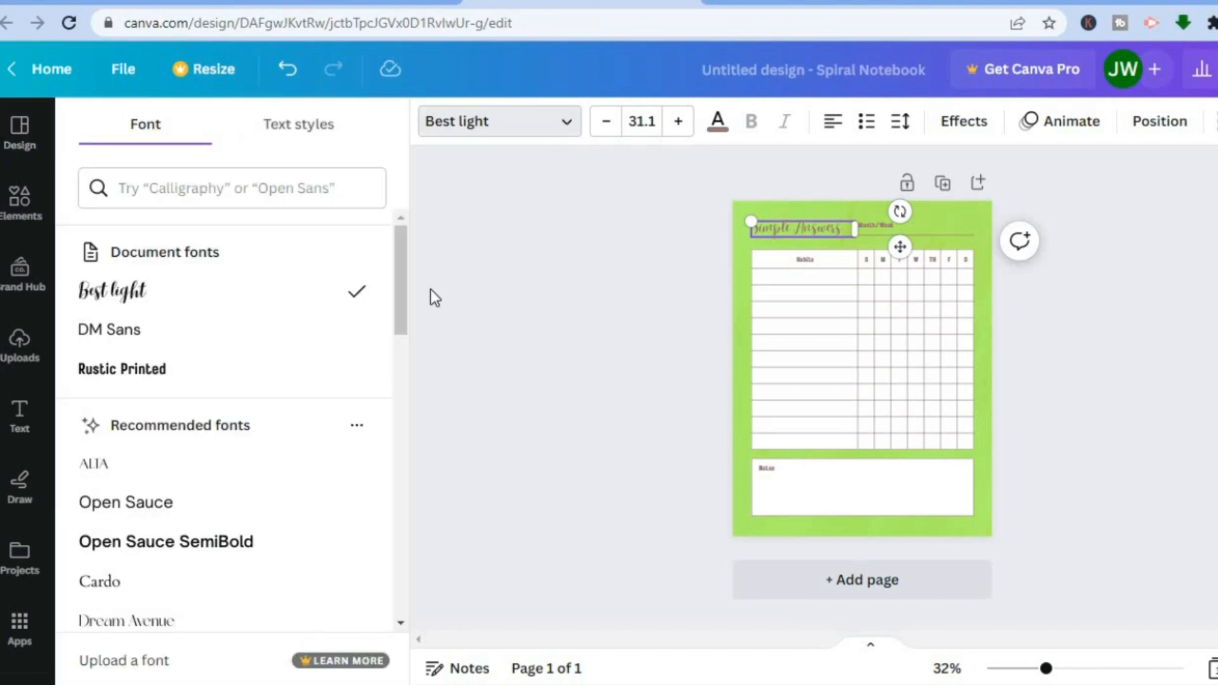
left_click_drag(400, 293, 400, 311)
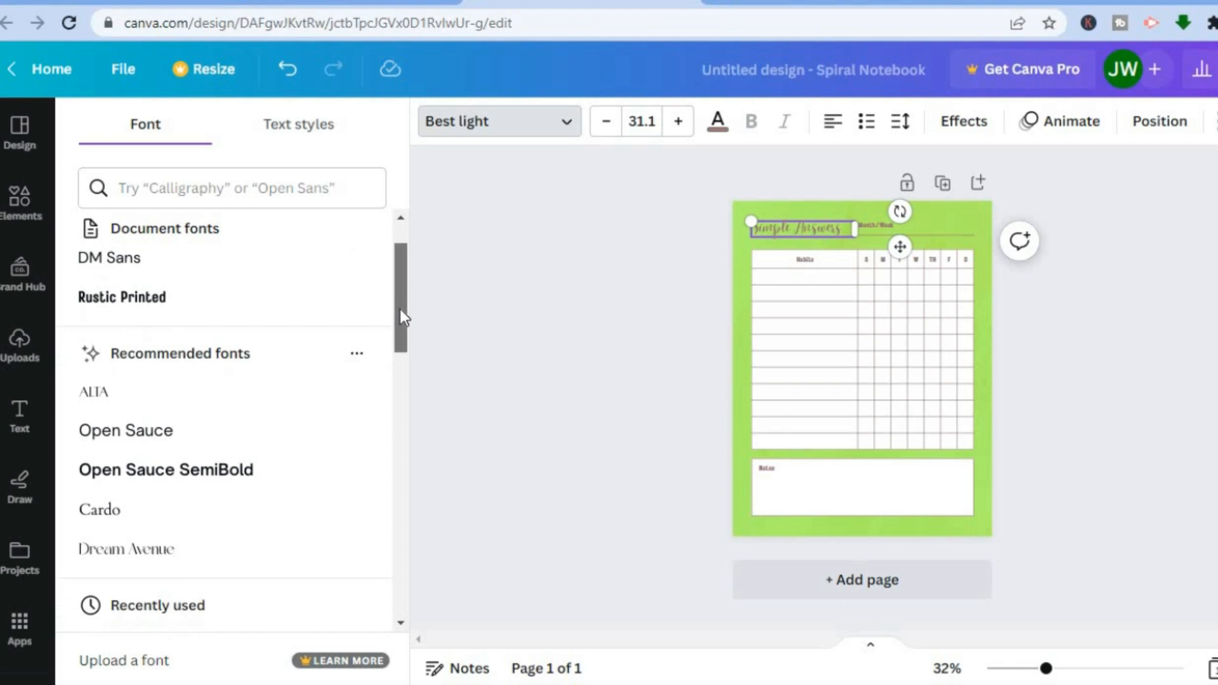
left_click(272, 296)
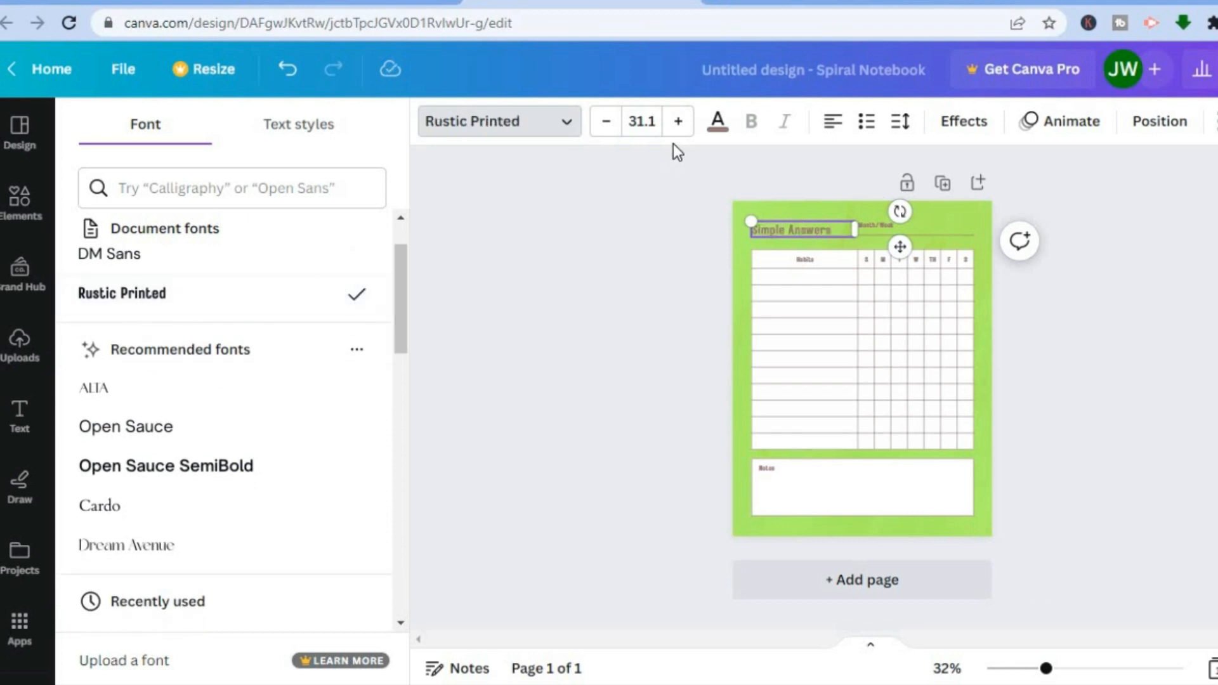
left_click(655, 122)
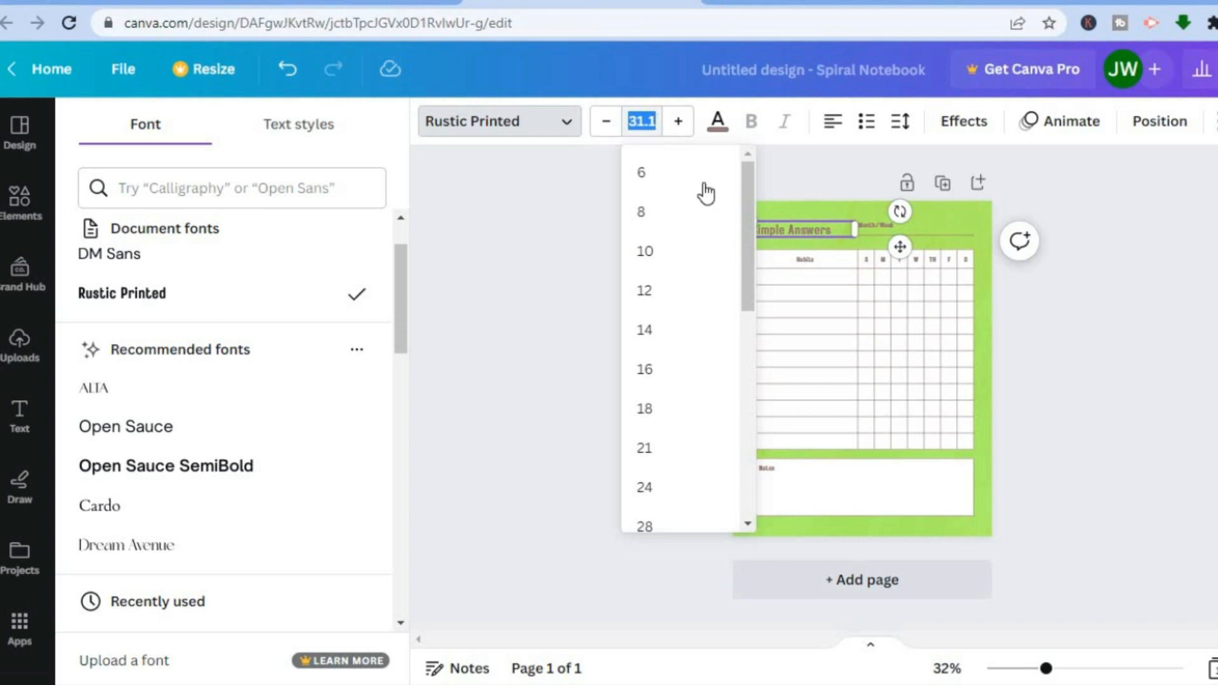
left_click_drag(752, 219, 750, 353)
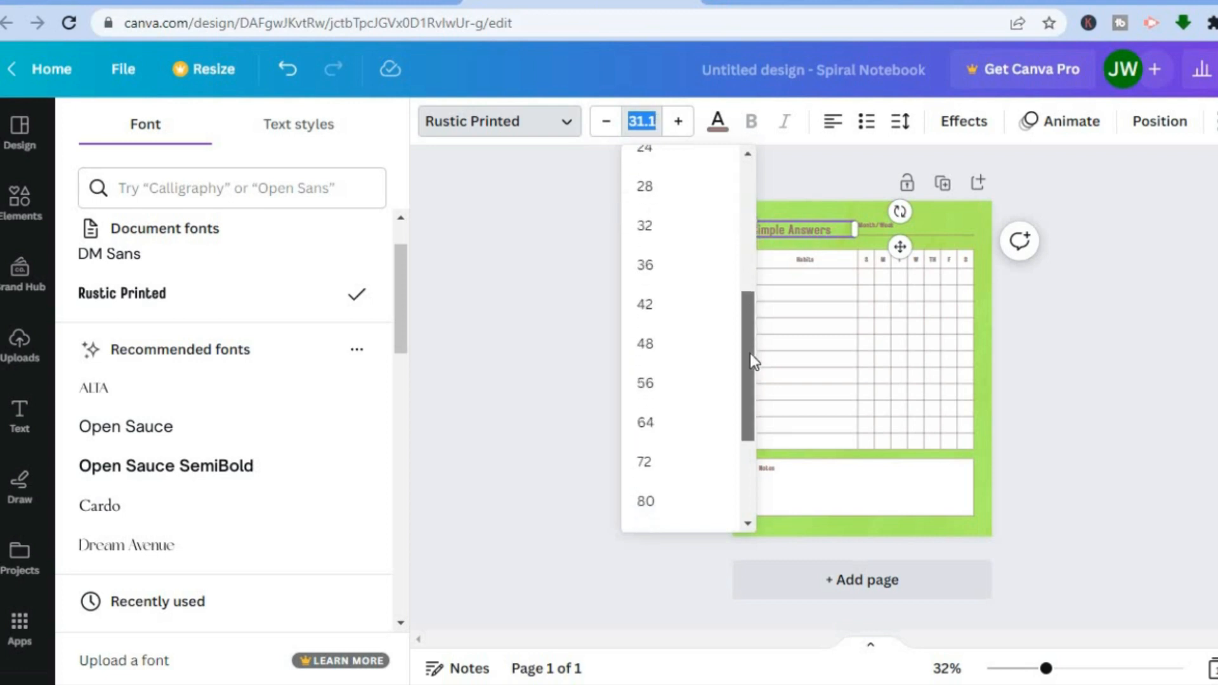
left_click(667, 258)
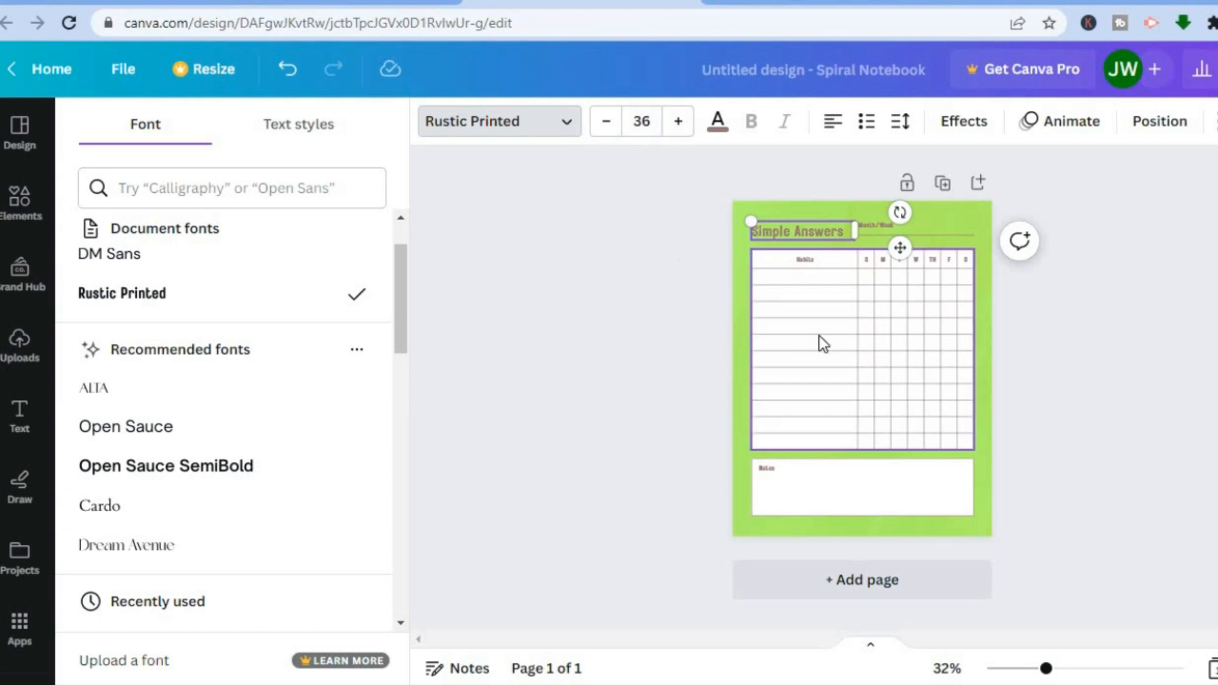
left_click(840, 310)
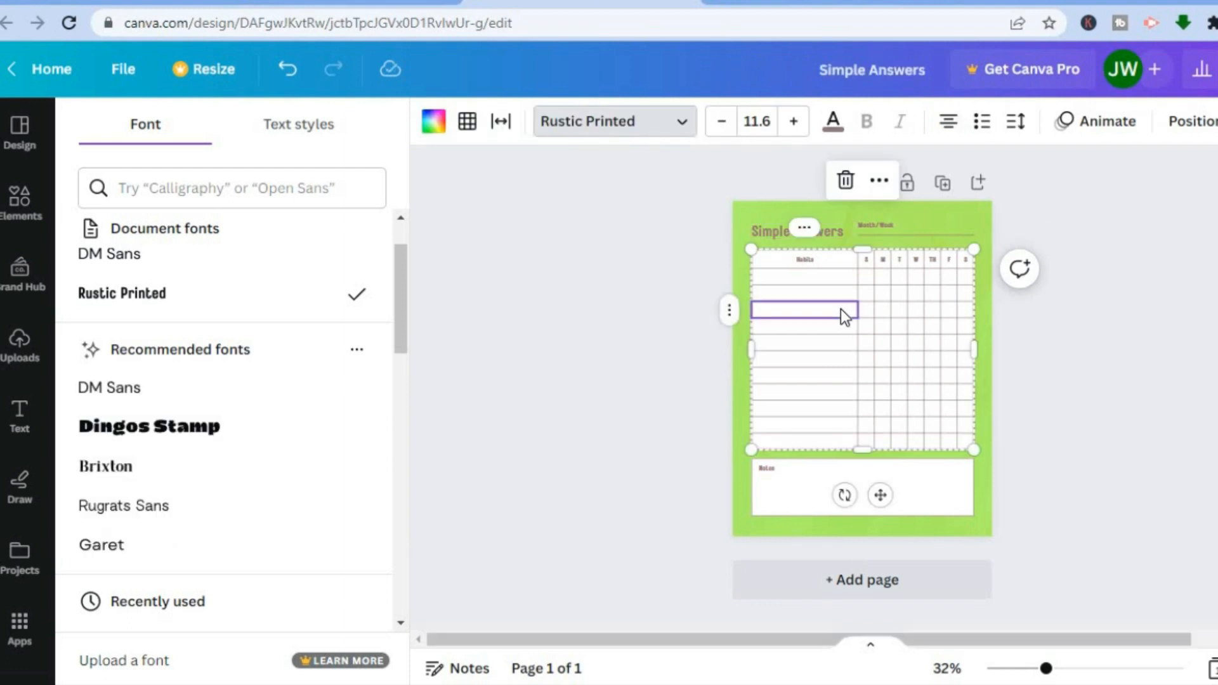
left_click(732, 317)
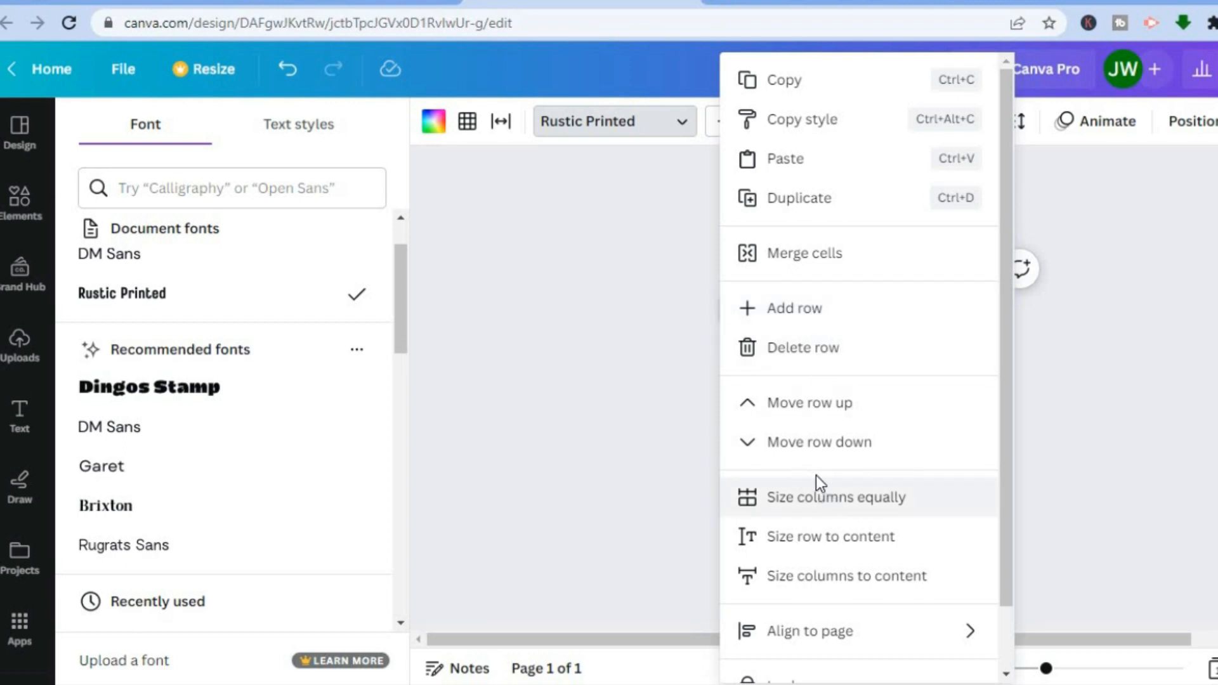
left_click(664, 418)
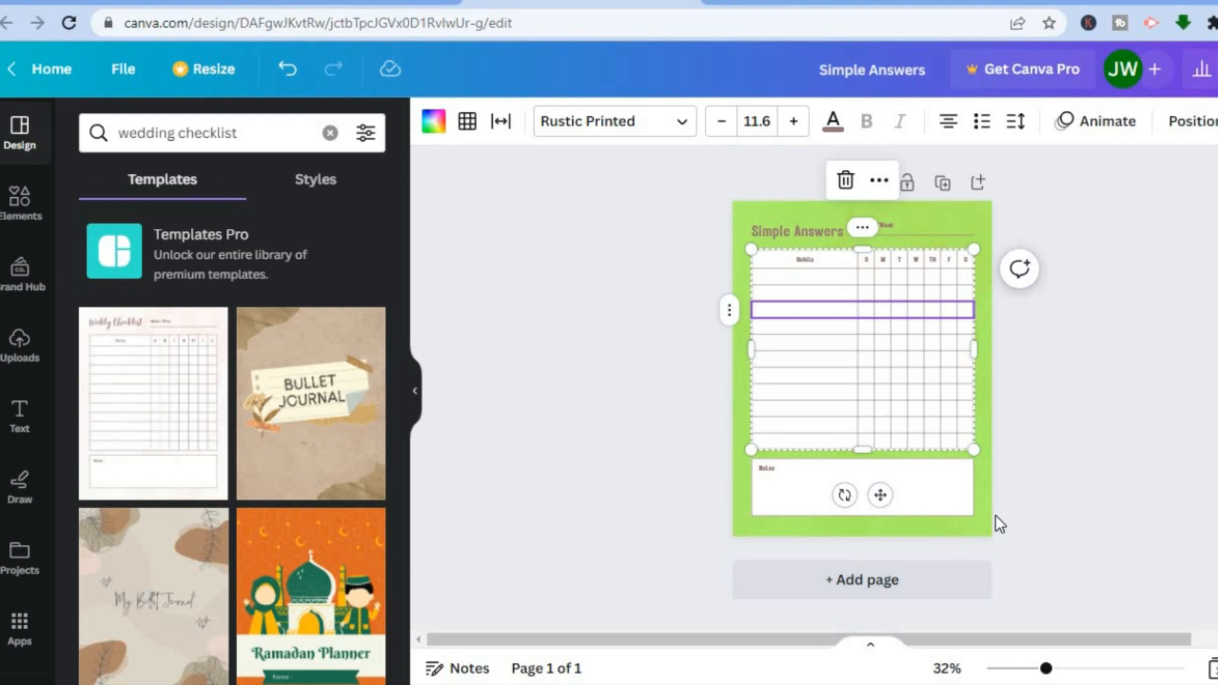
Download the finished design as a PDF Print file with the RGB color profile
left_click(1081, 485)
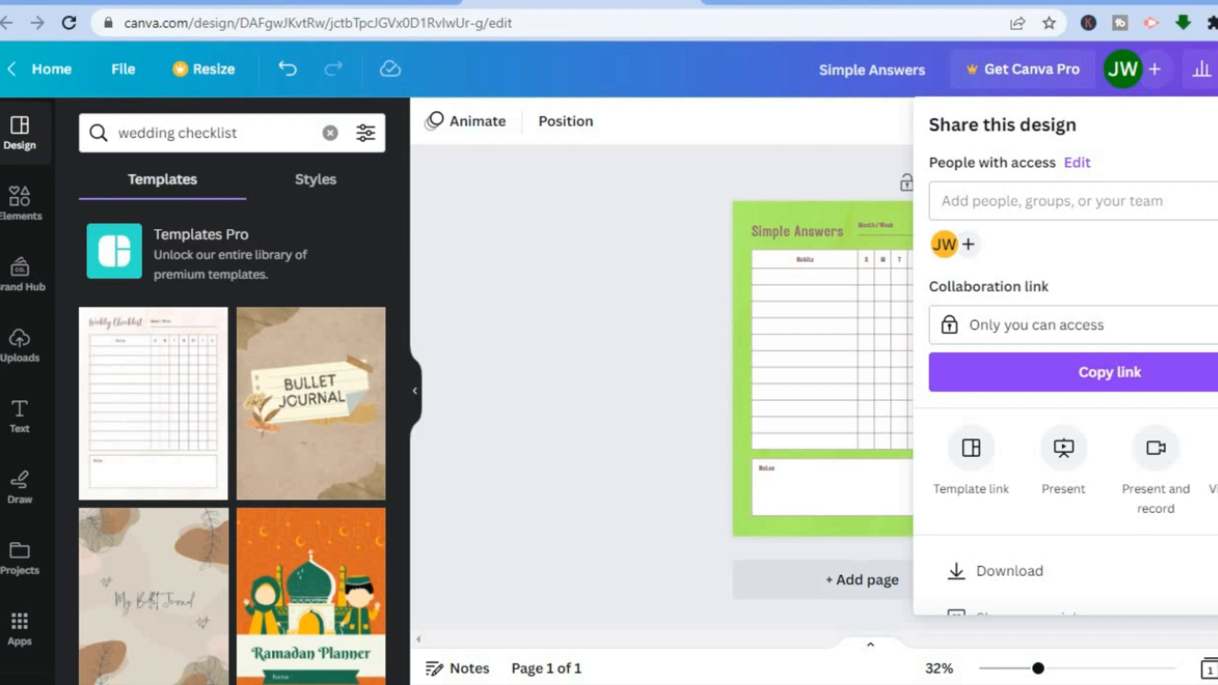
scroll(1056, 494, "down", 3)
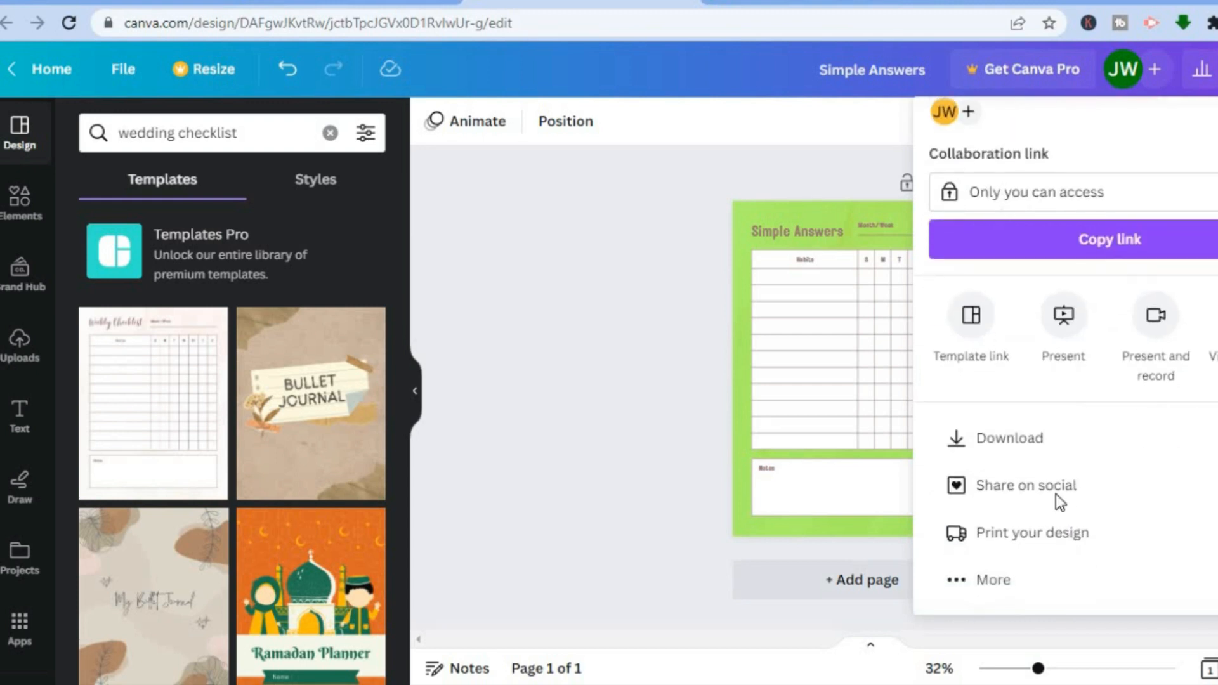
left_click(1068, 438)
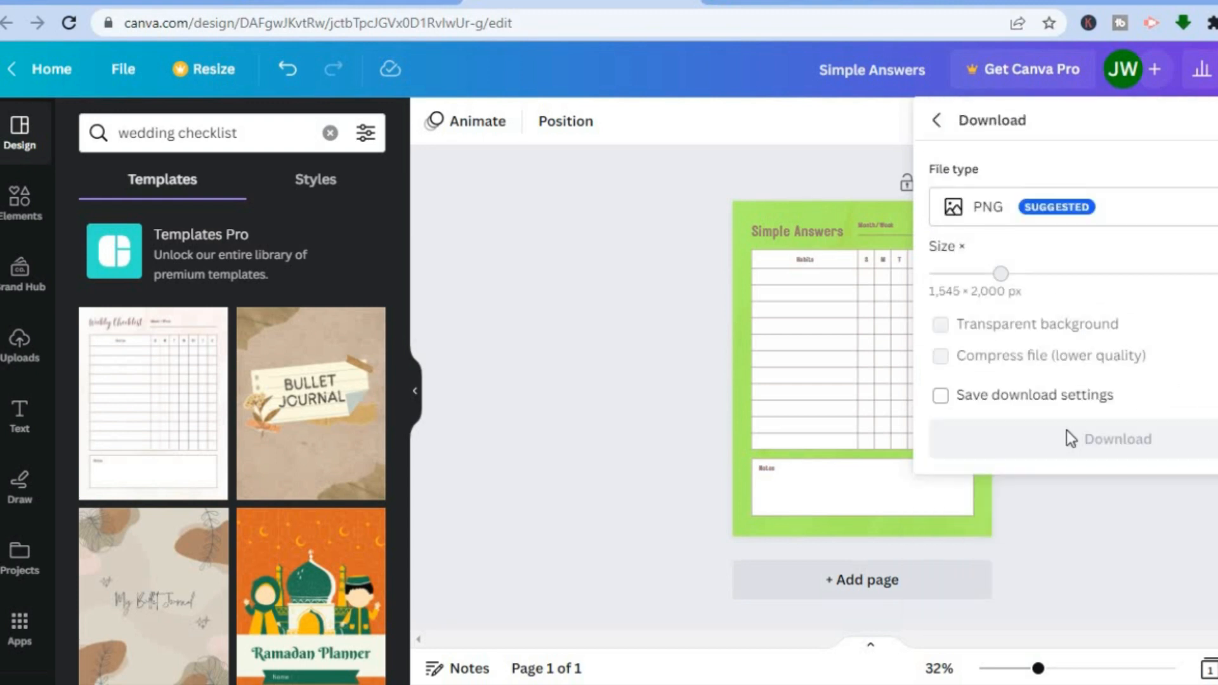
left_click(1124, 215)
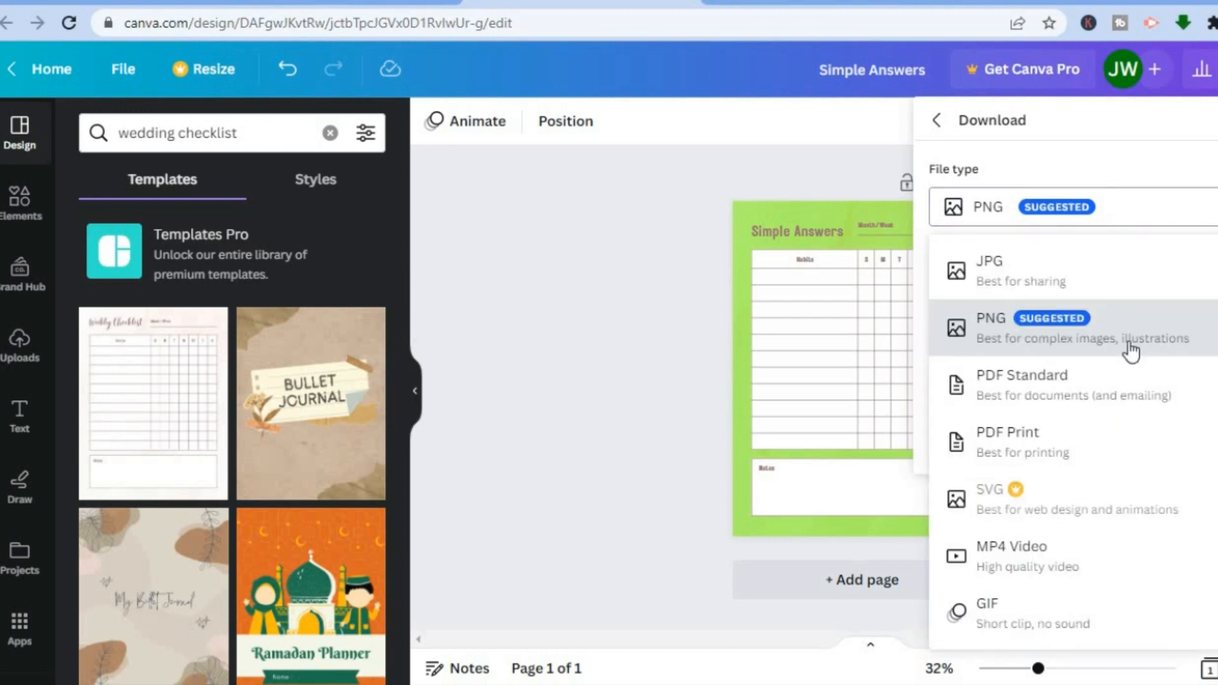
left_click(1111, 446)
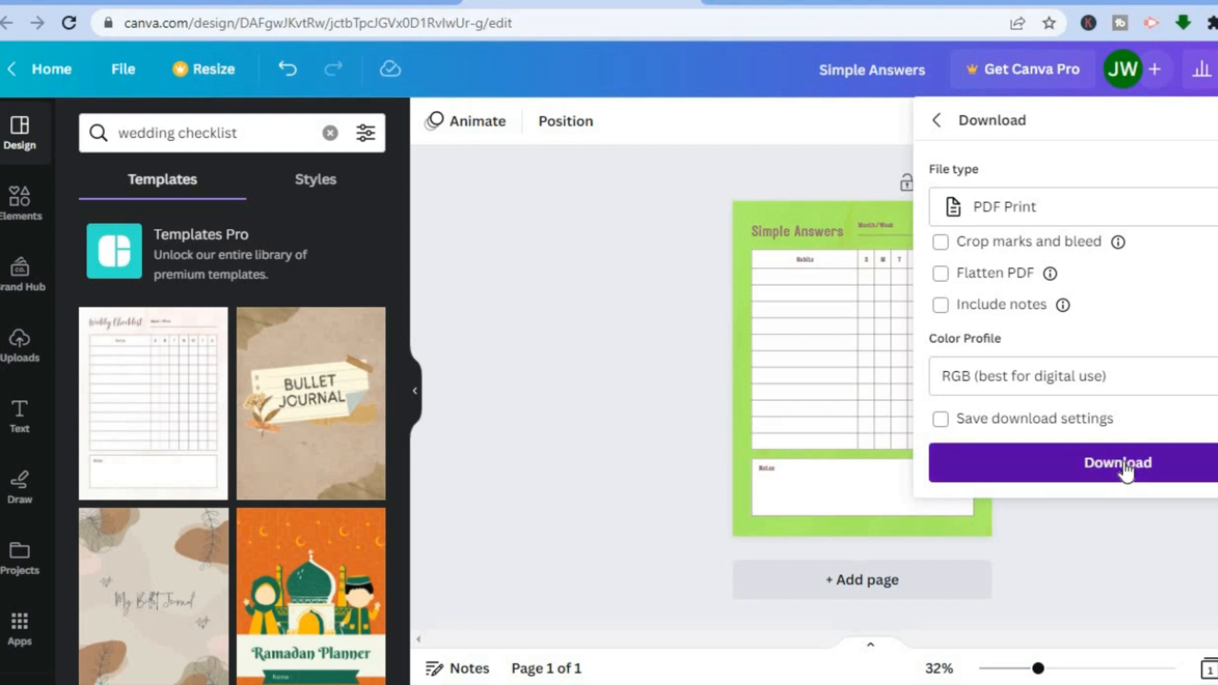
left_click(1124, 468)
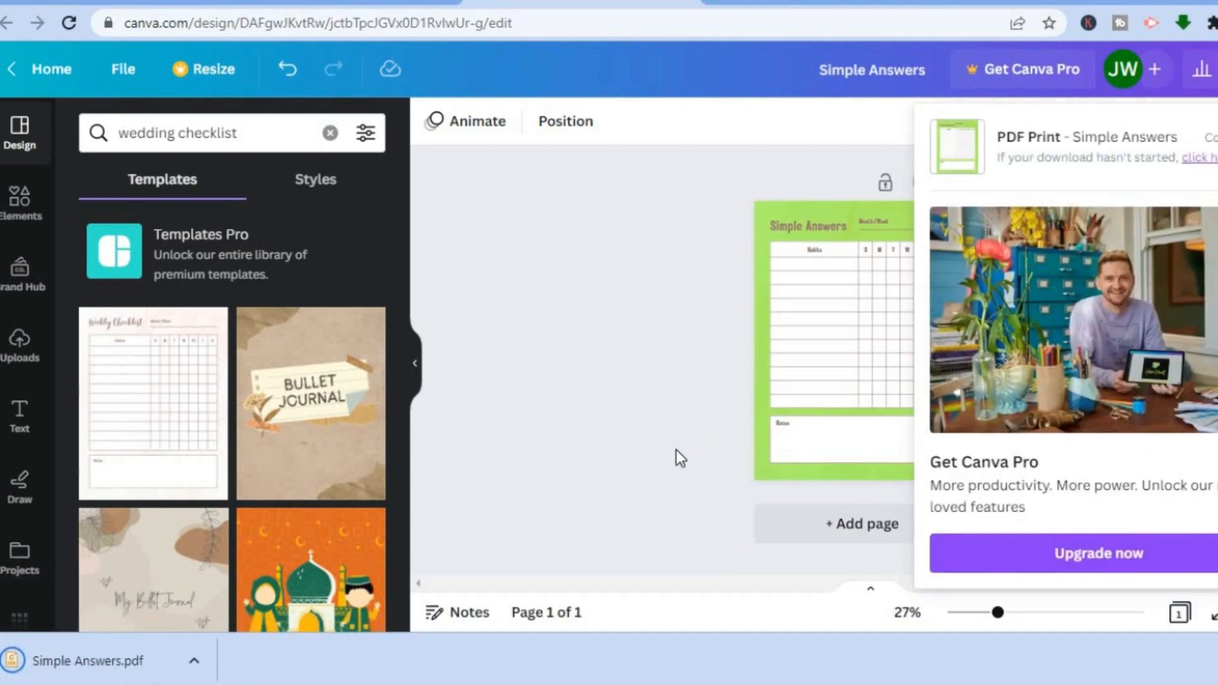
Switch to PDFescape and upload Simple Answers.pdf into its free online editor
left_click(780, 7)
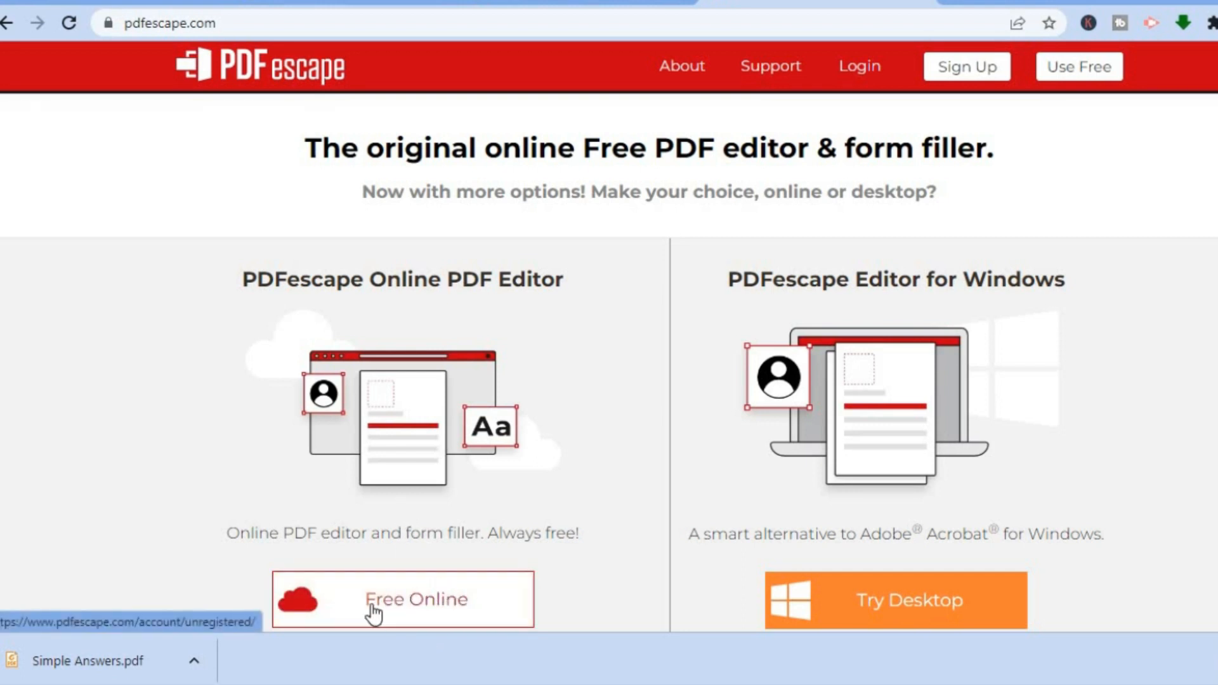
left_click_drag(117, 661, 398, 502)
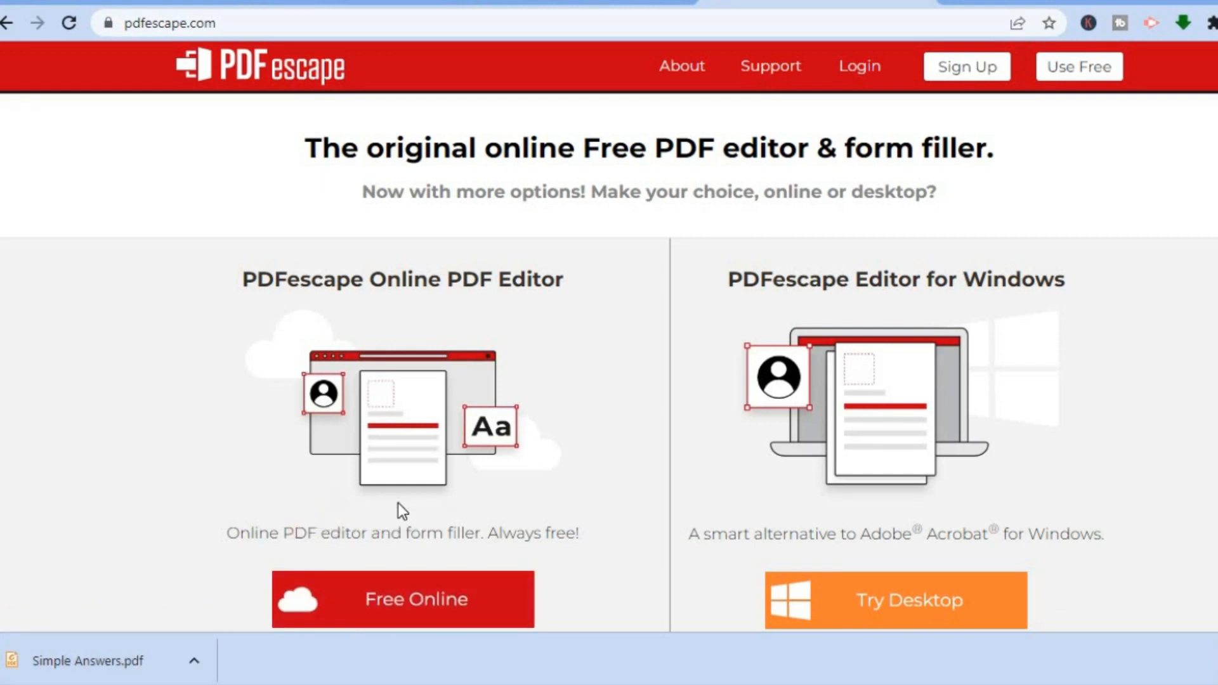
left_click(421, 598)
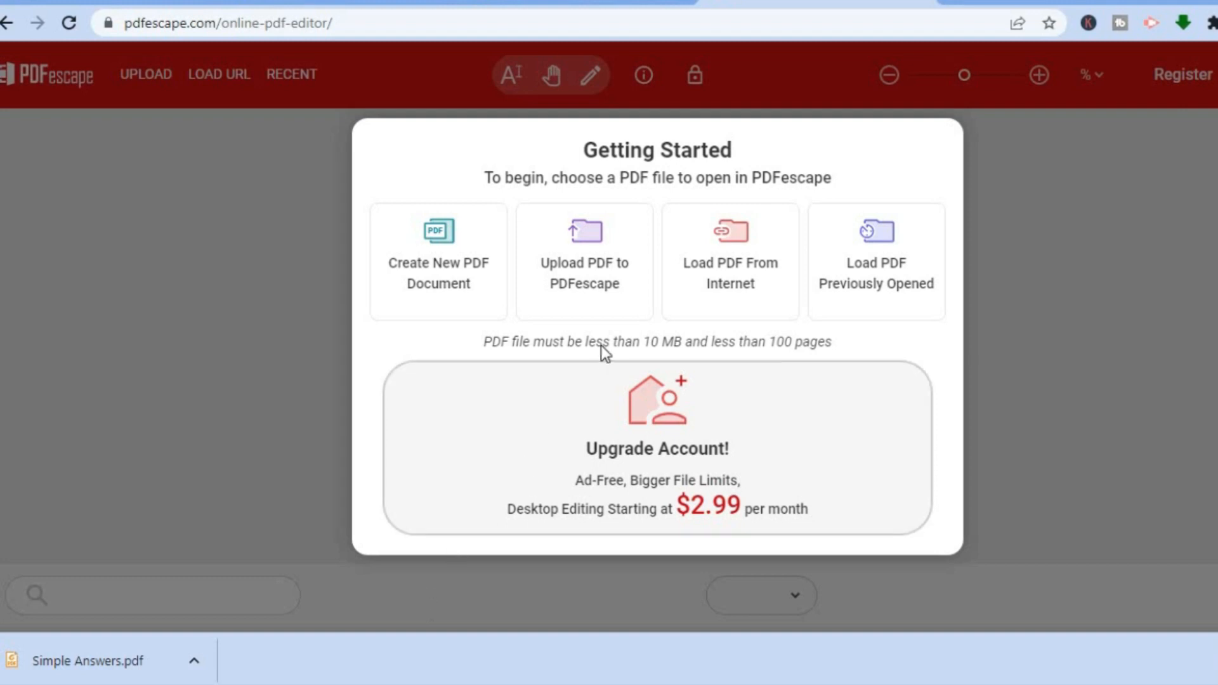
left_click(603, 267)
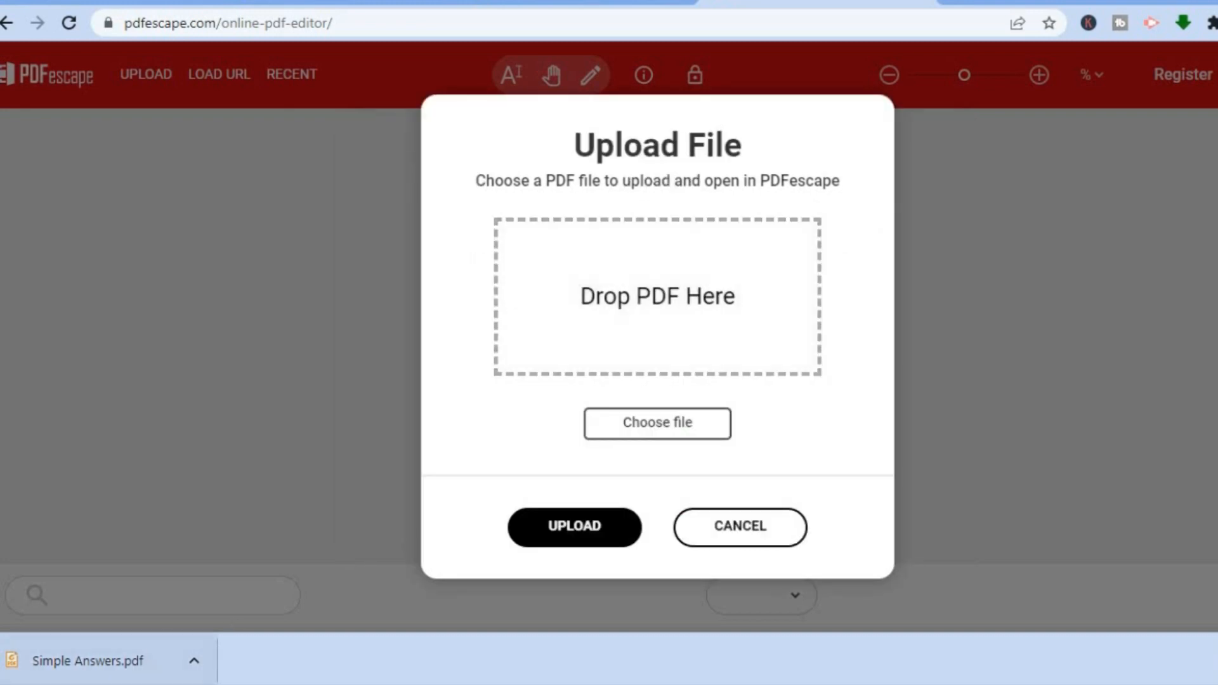
left_click_drag(124, 676, 599, 271)
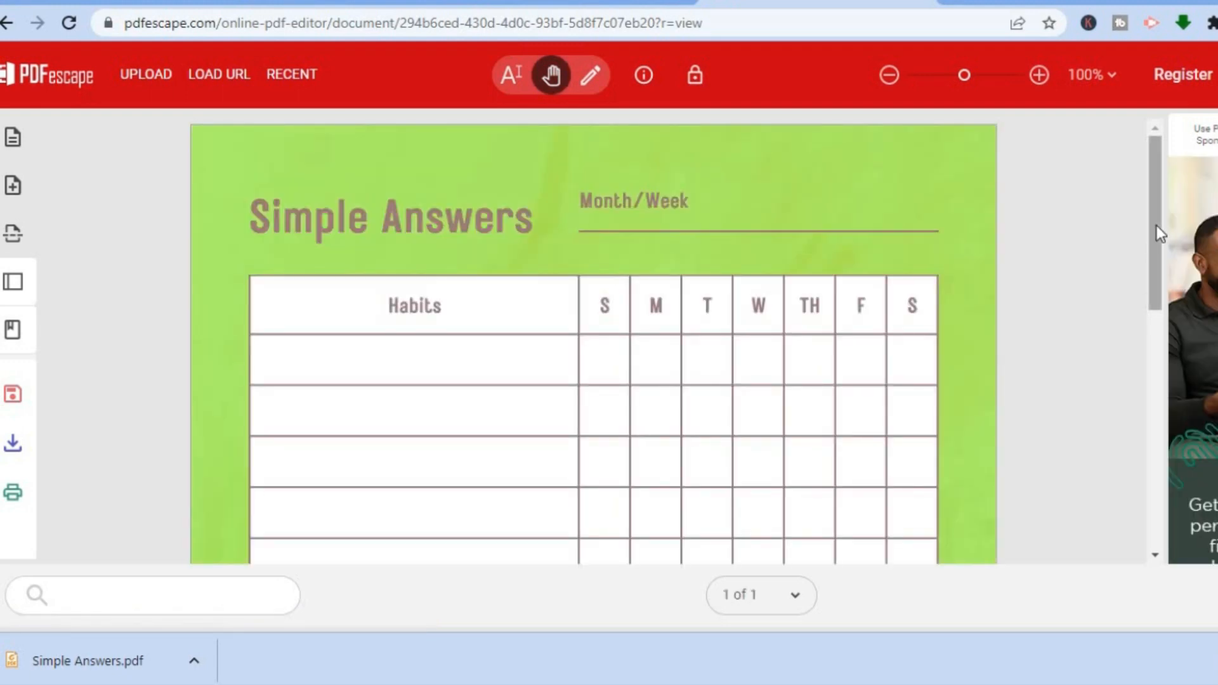
Insert a Text form field in each of the first three rows of the Habits column
left_click_drag(1156, 225, 1139, 322)
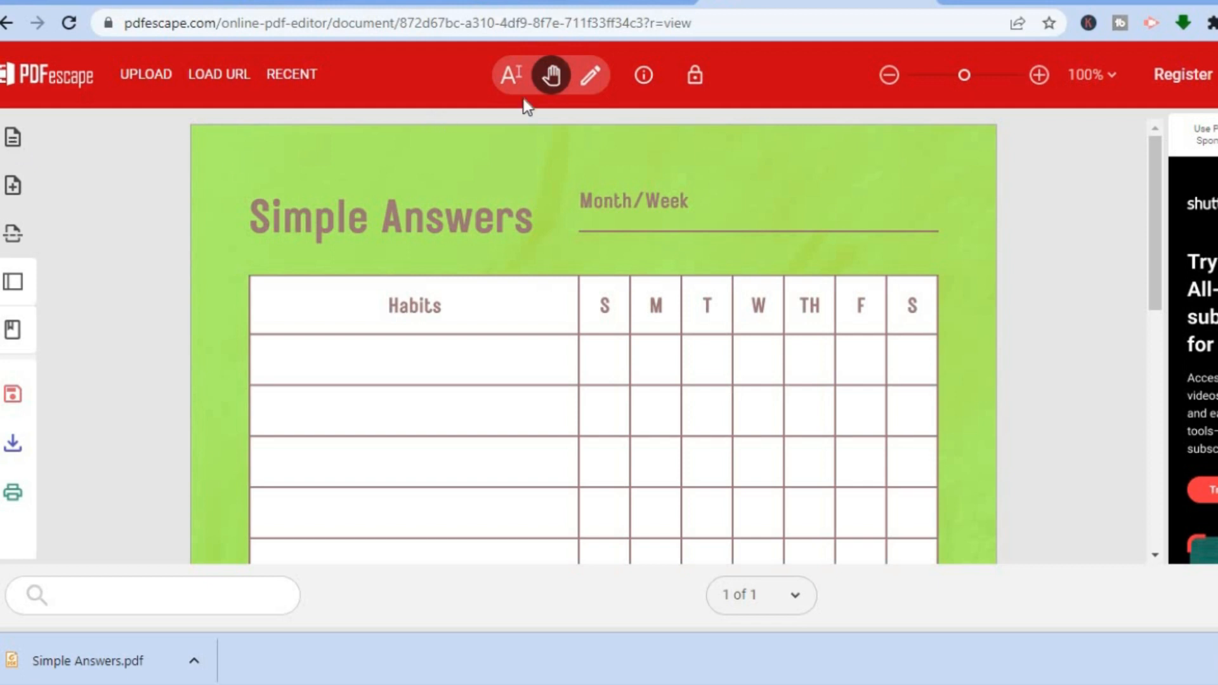
left_click(595, 78)
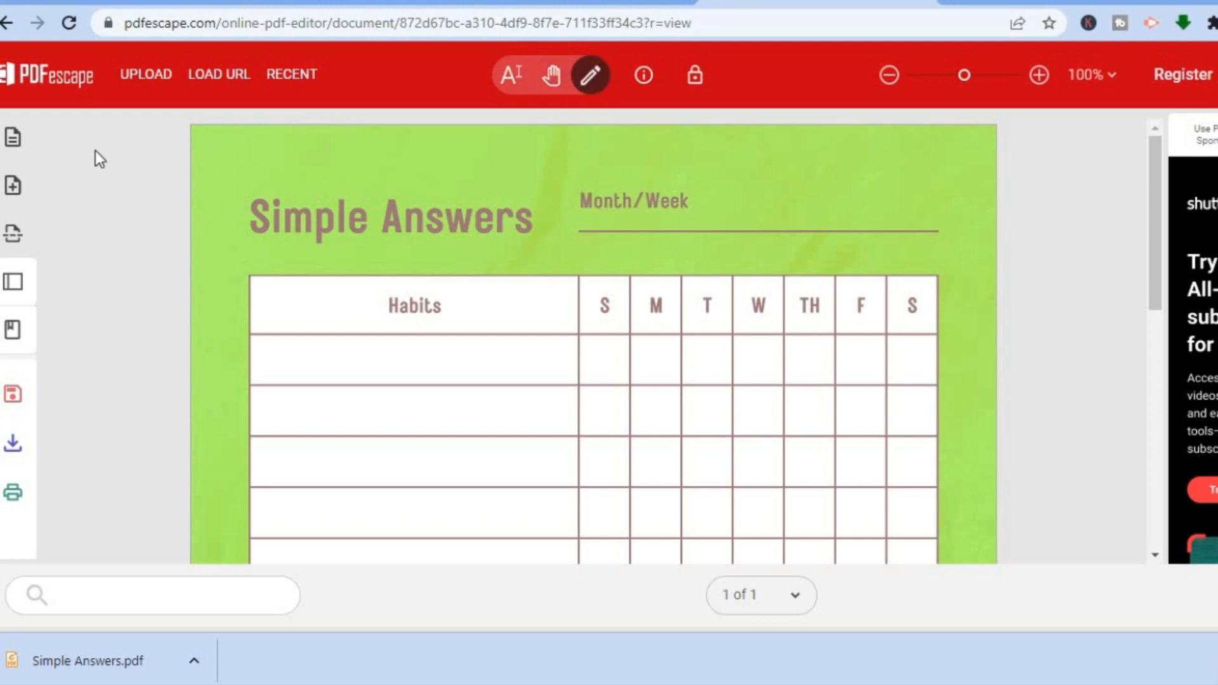
left_click(13, 138)
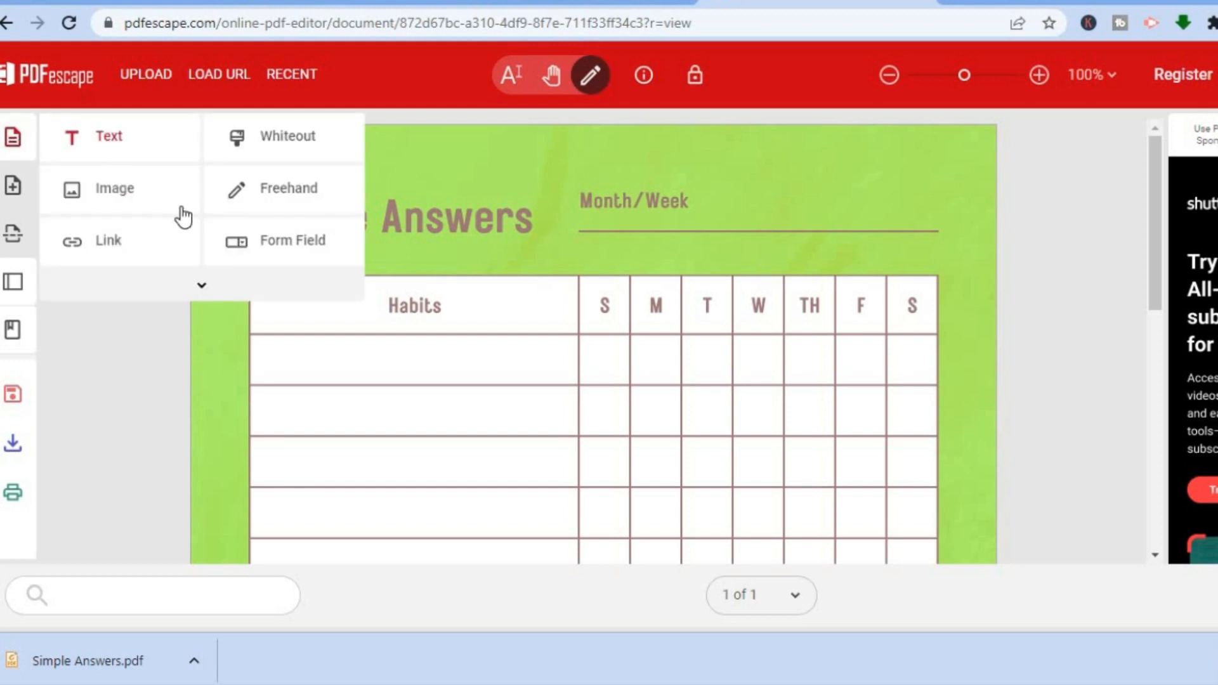
left_click(292, 242)
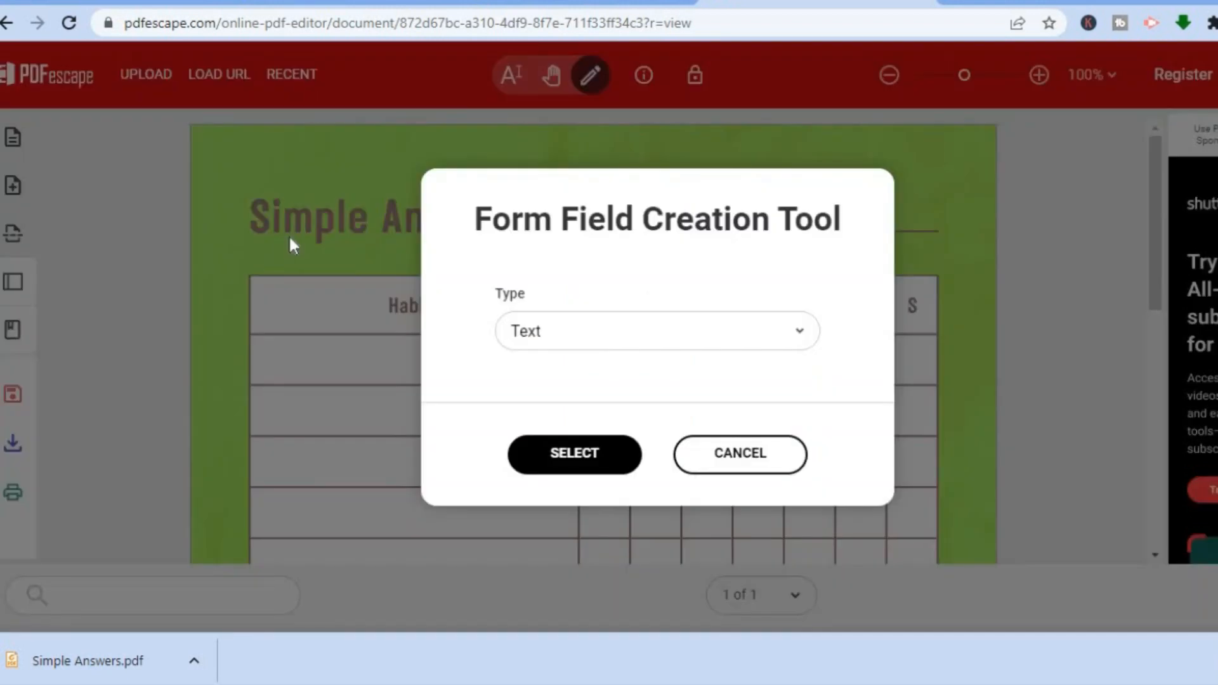
left_click(654, 332)
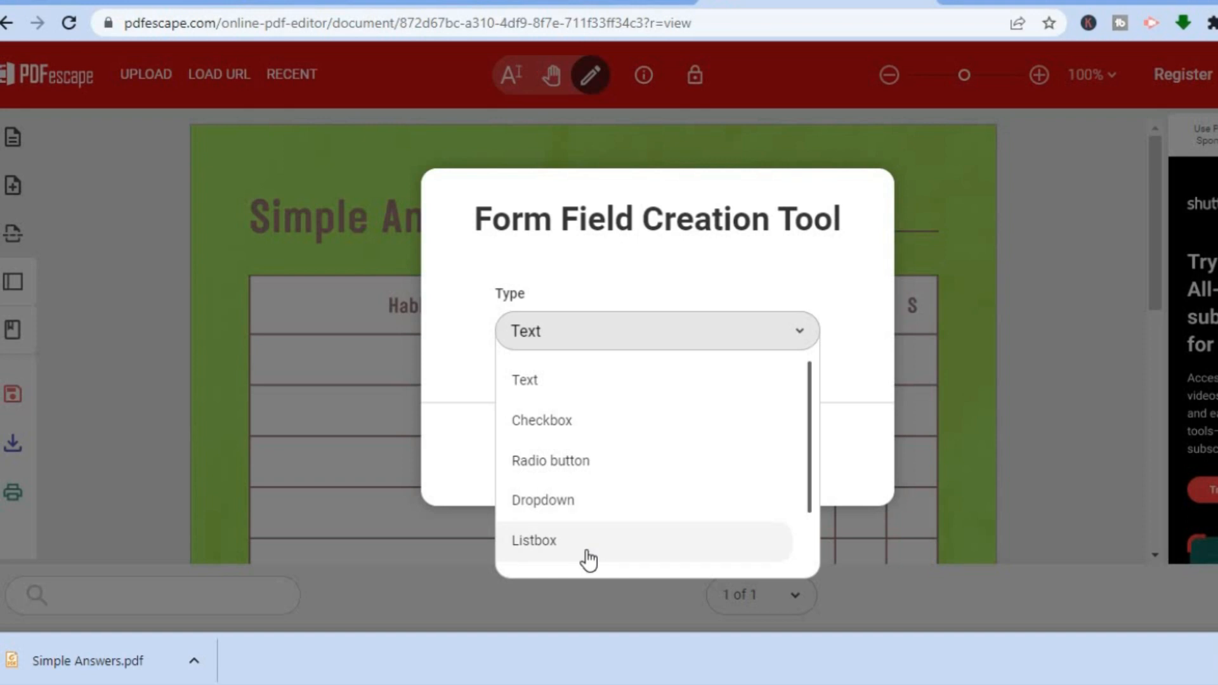
left_click(607, 379)
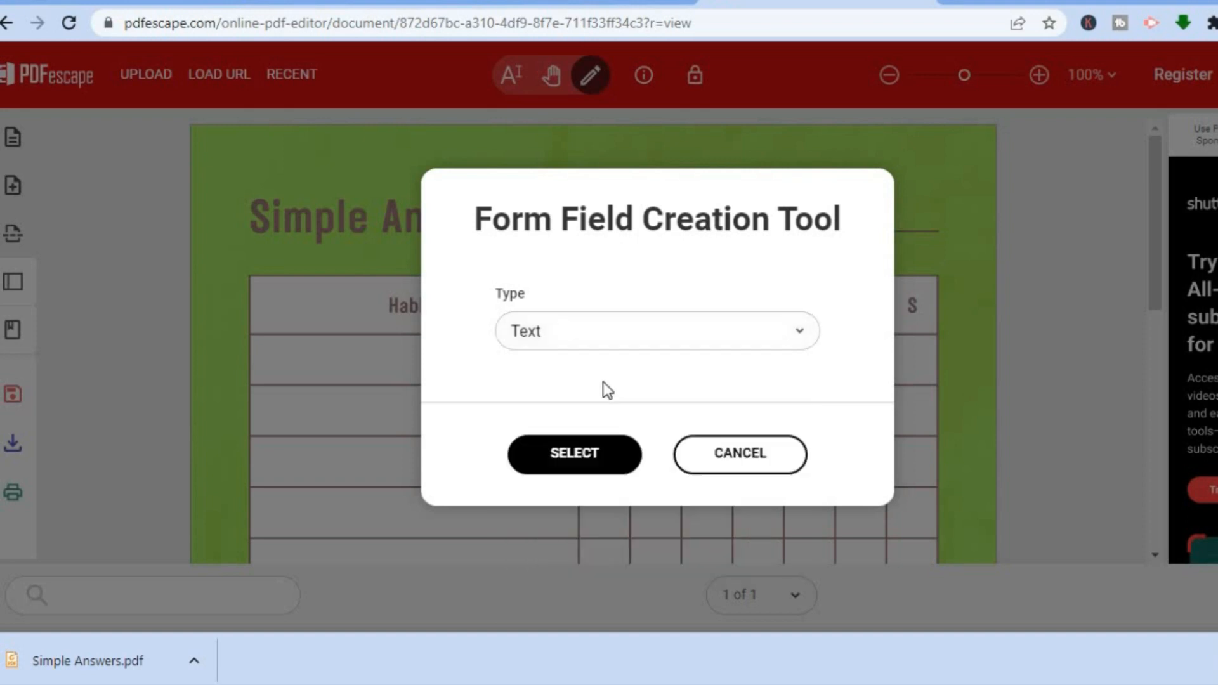
left_click(572, 455)
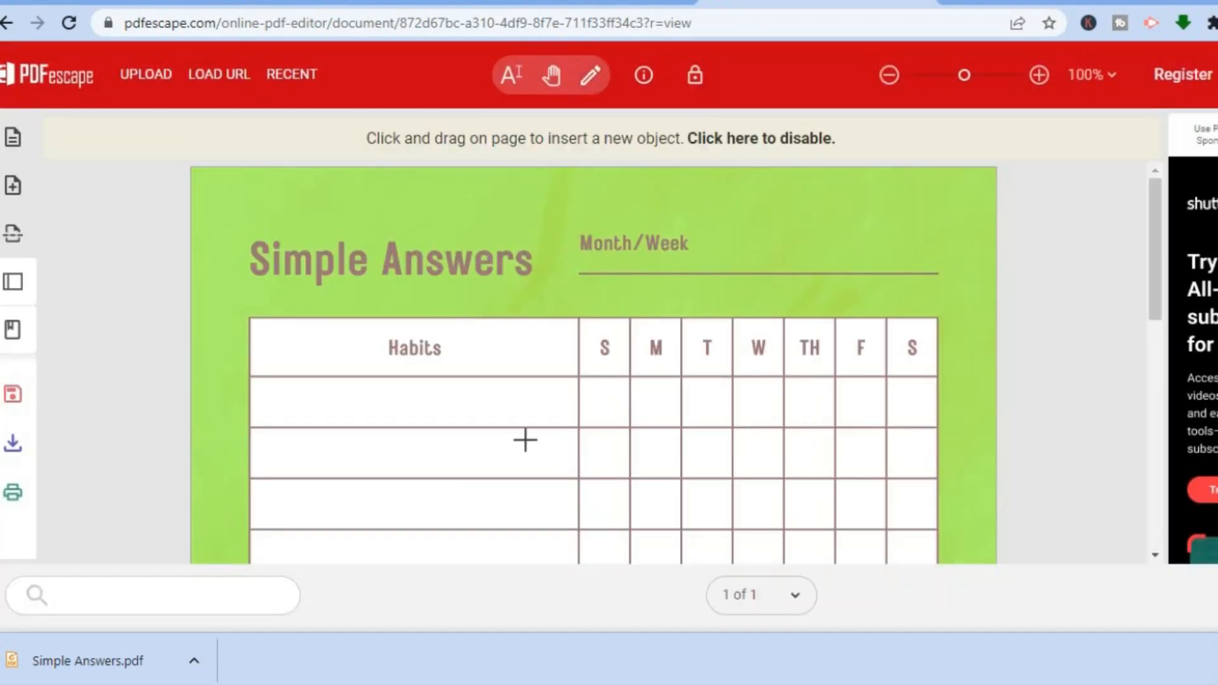
left_click(486, 411)
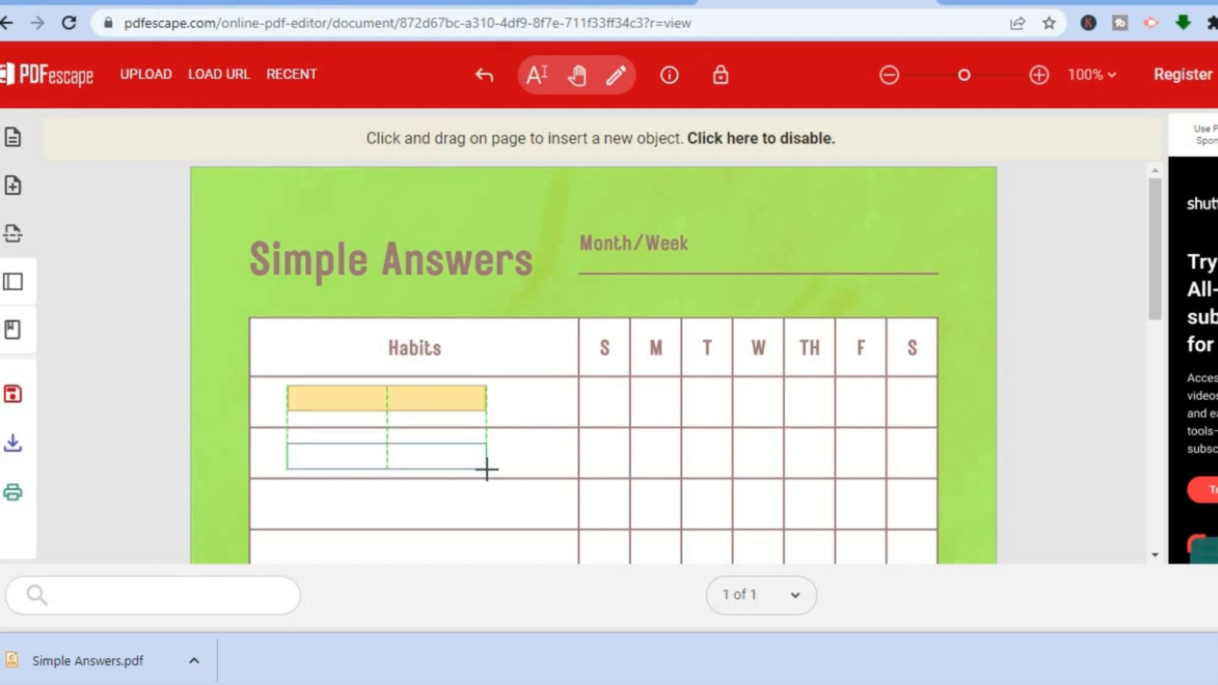
left_click(487, 470)
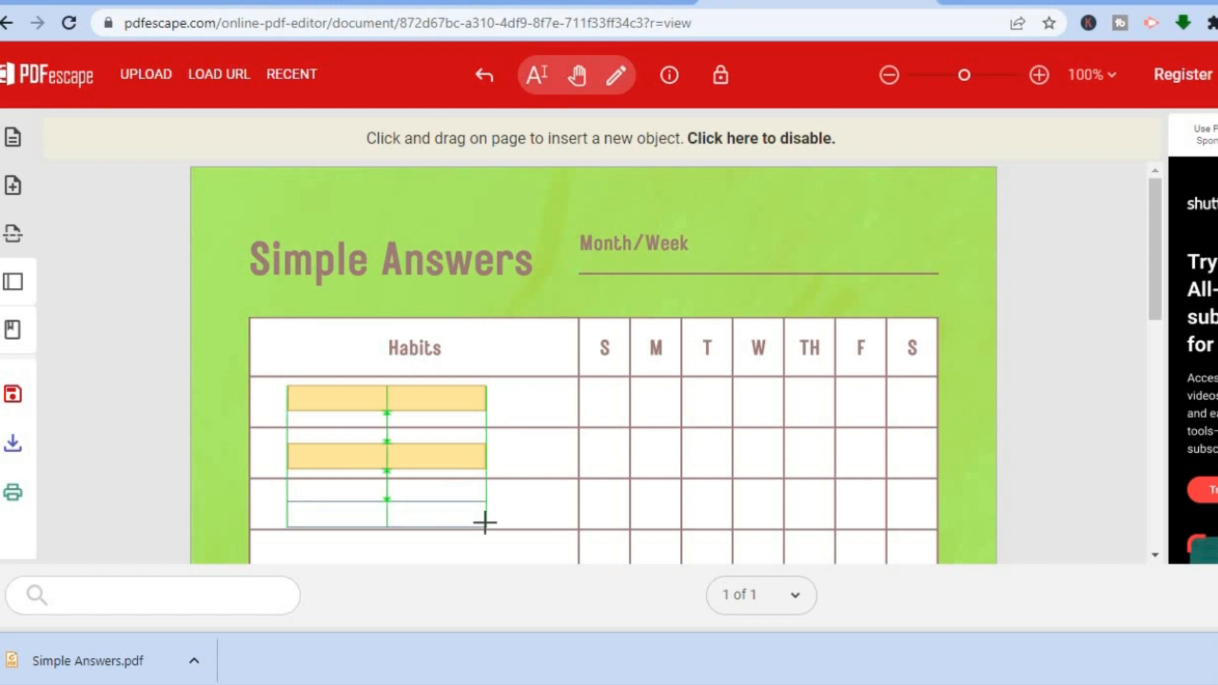
left_click(485, 523)
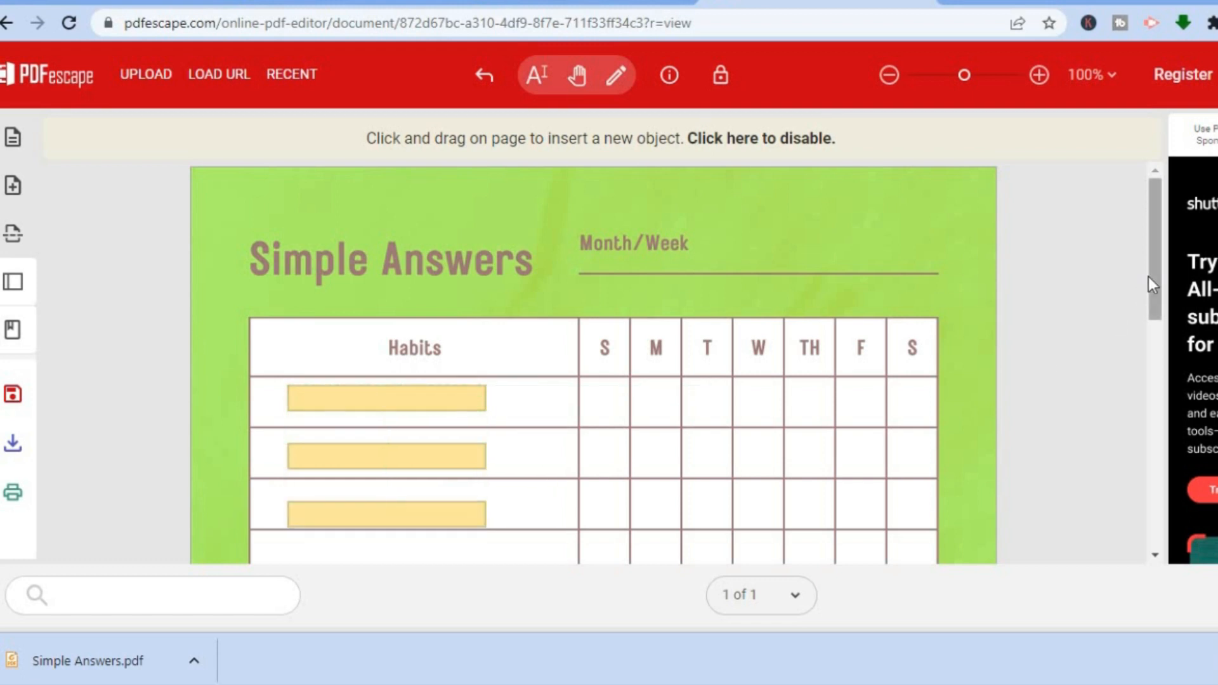
Add four more text form fields of the same size in rows four to seven of the Habits column
scroll(1152, 309, "down", 1)
left_click_drag(1152, 311, 1152, 368)
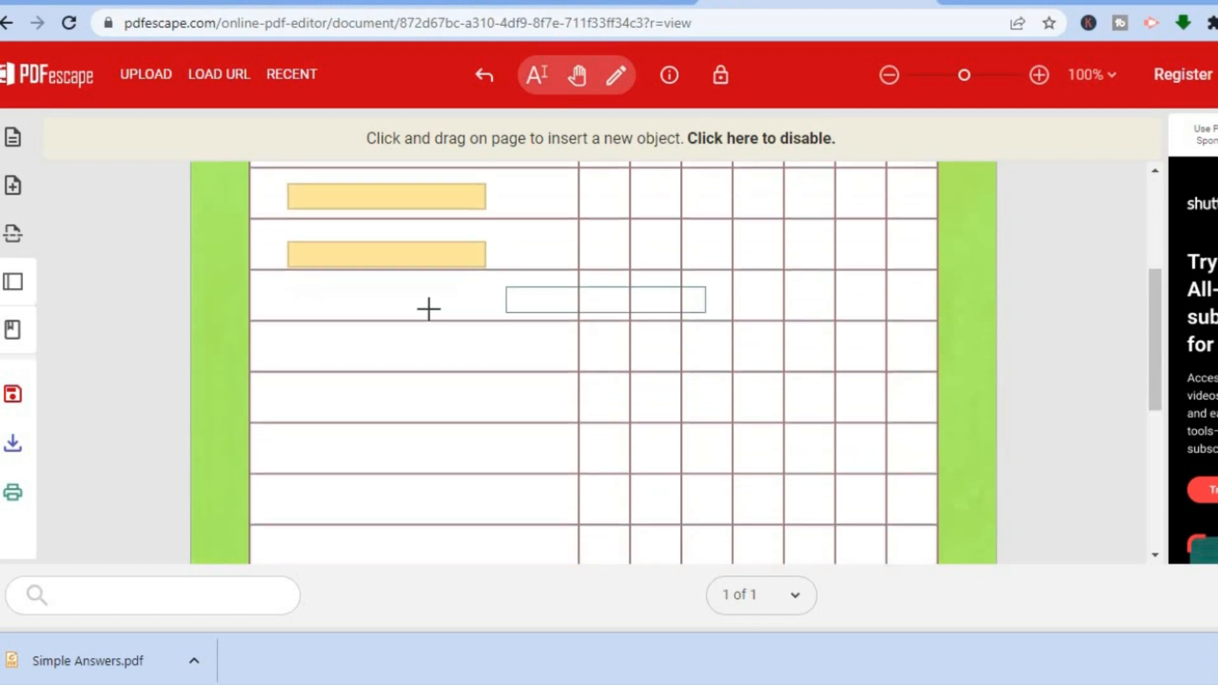
left_click(461, 313)
left_click(459, 355)
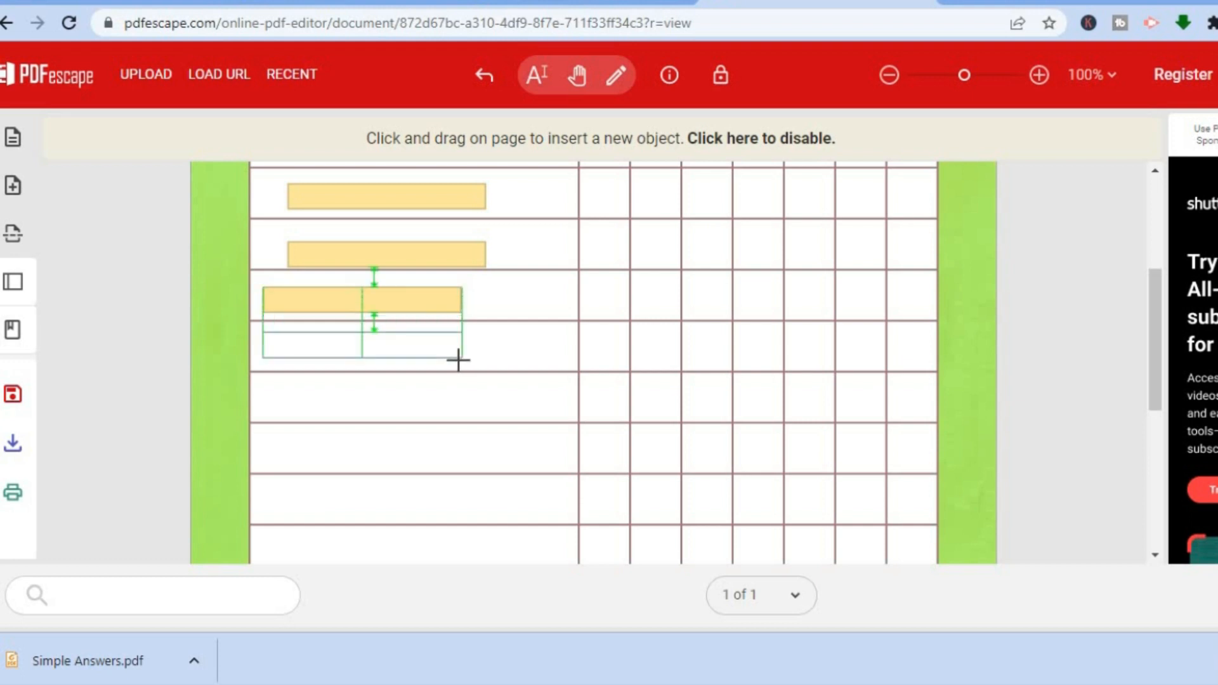
left_click(459, 397)
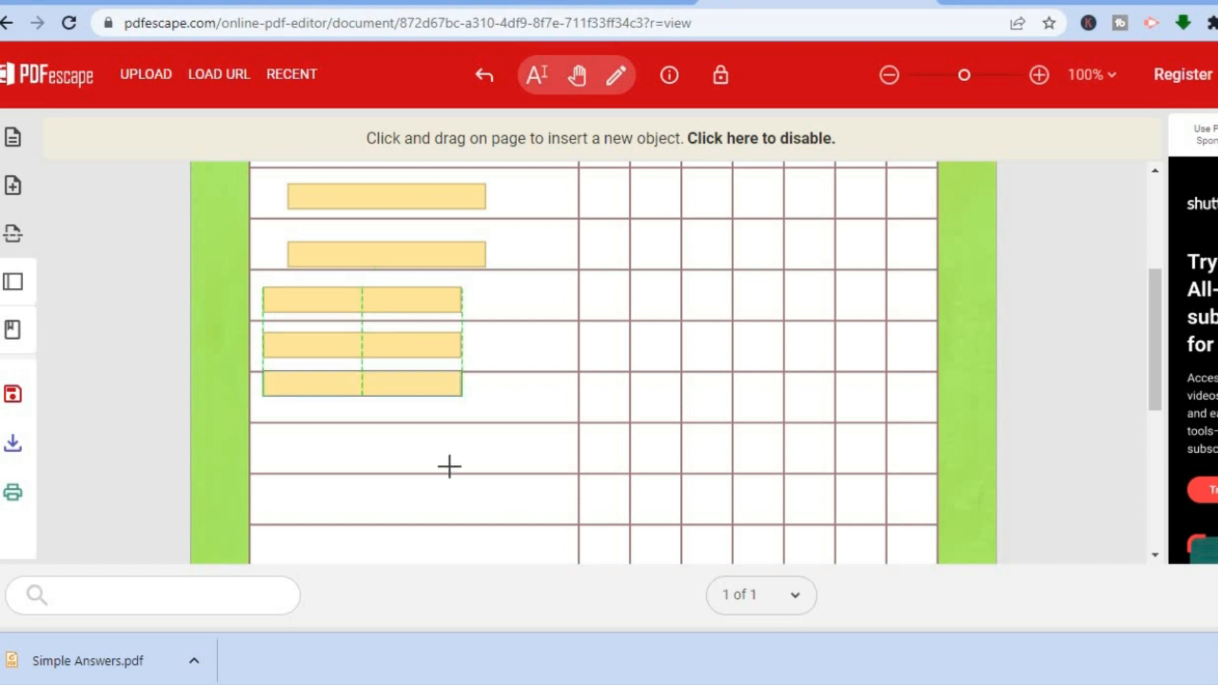
left_click(454, 460)
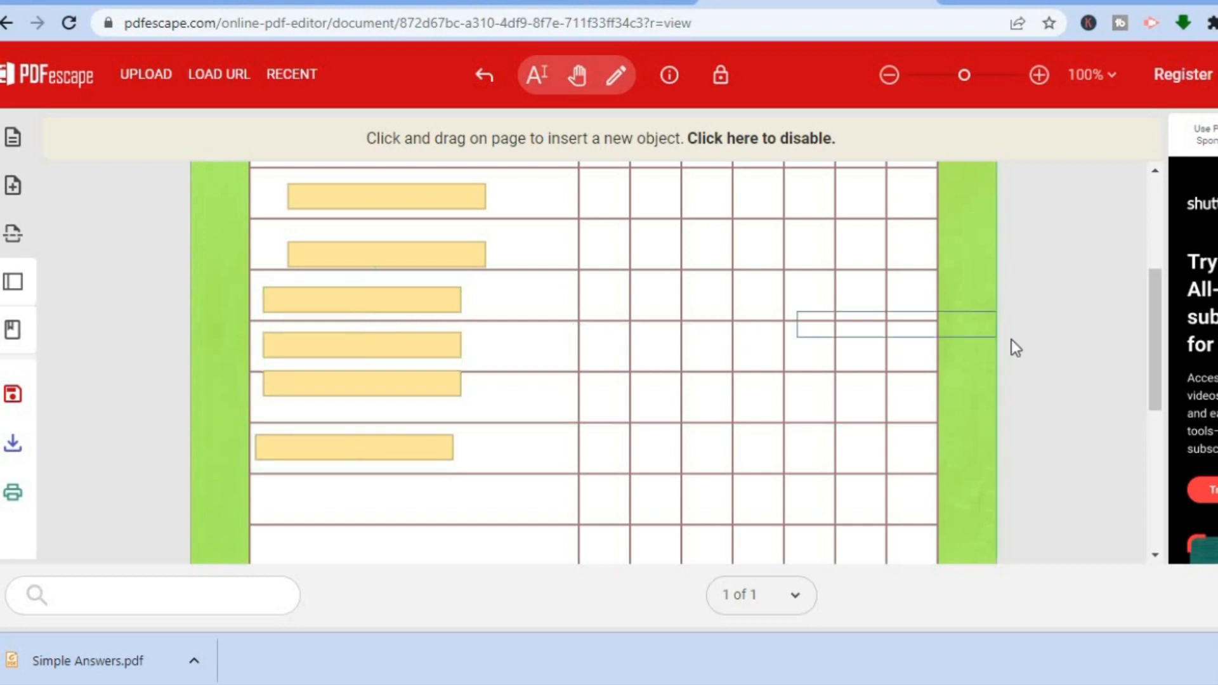
Stop inserting form fields and select the text field in the first Habits row
left_click_drag(1158, 323, 1160, 267)
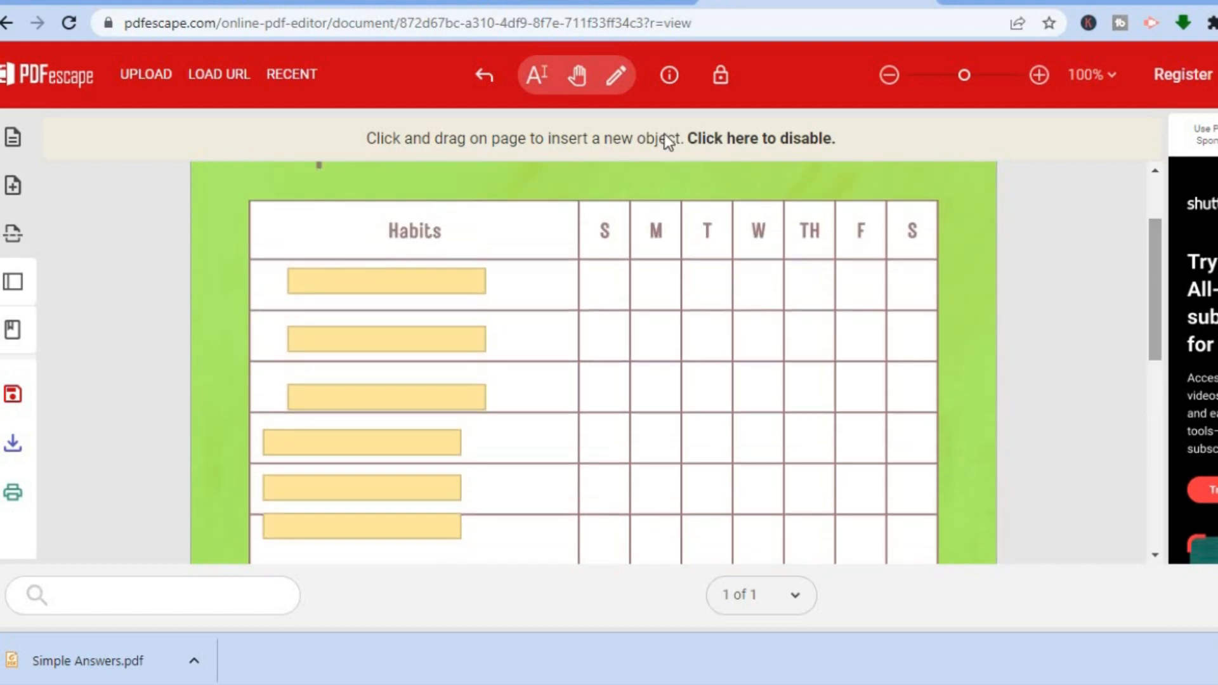
left_click(614, 78)
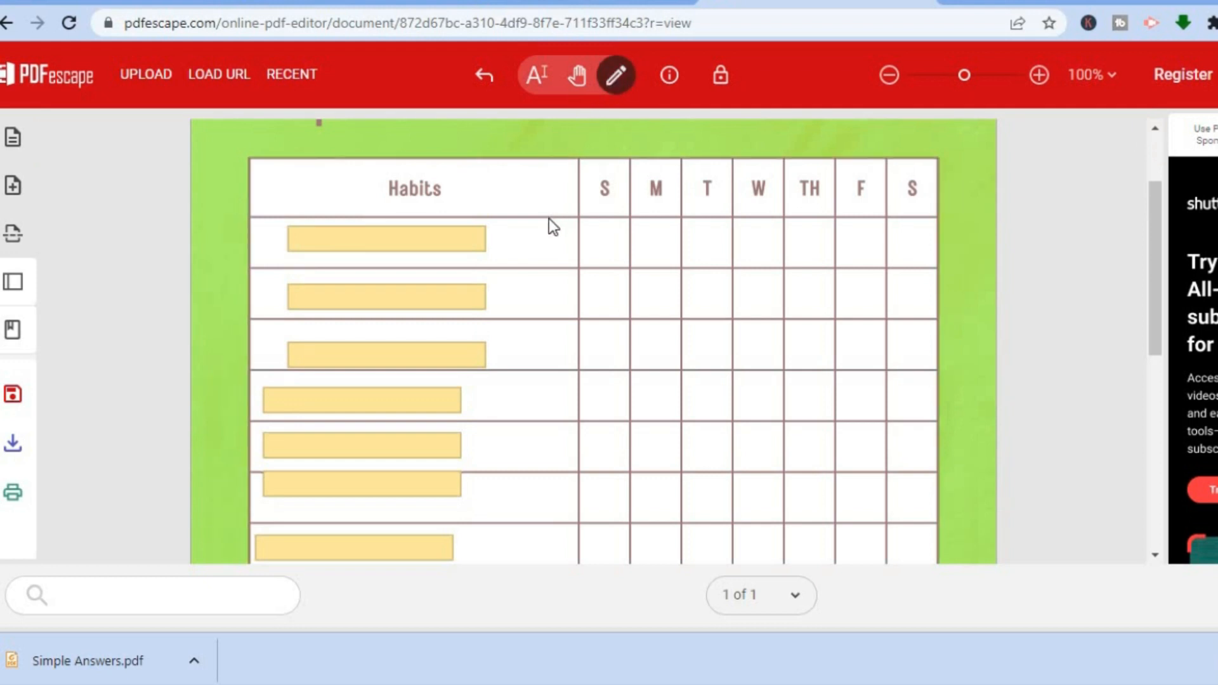
left_click(473, 241)
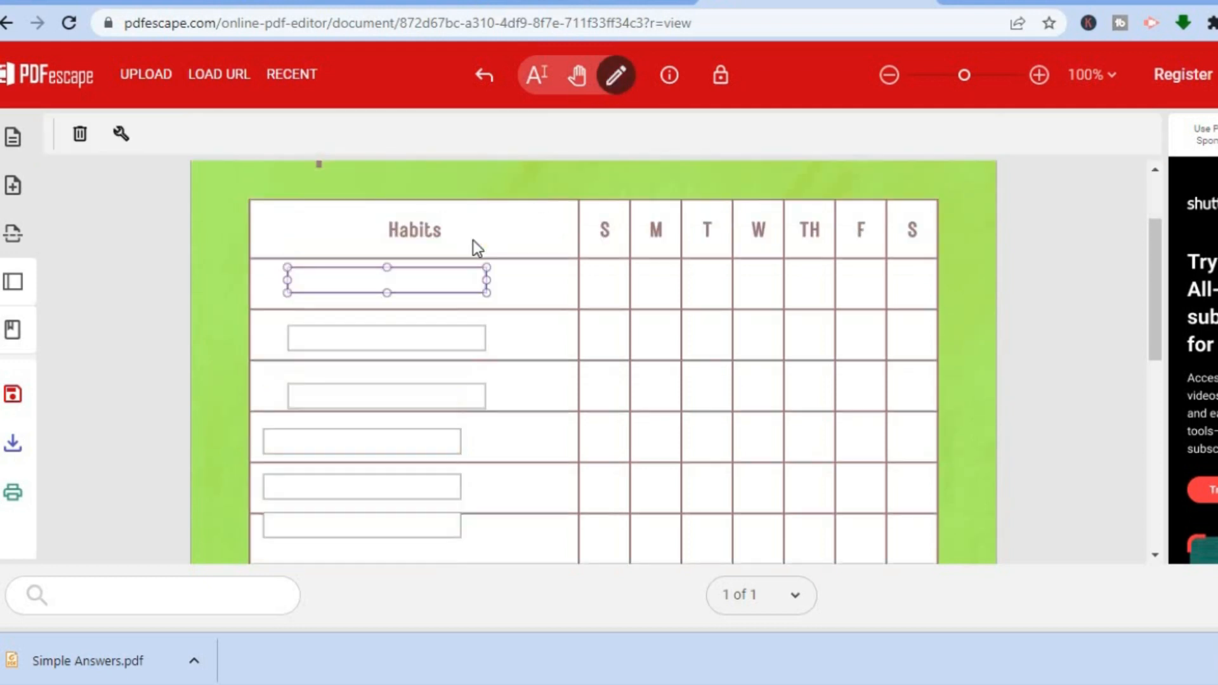